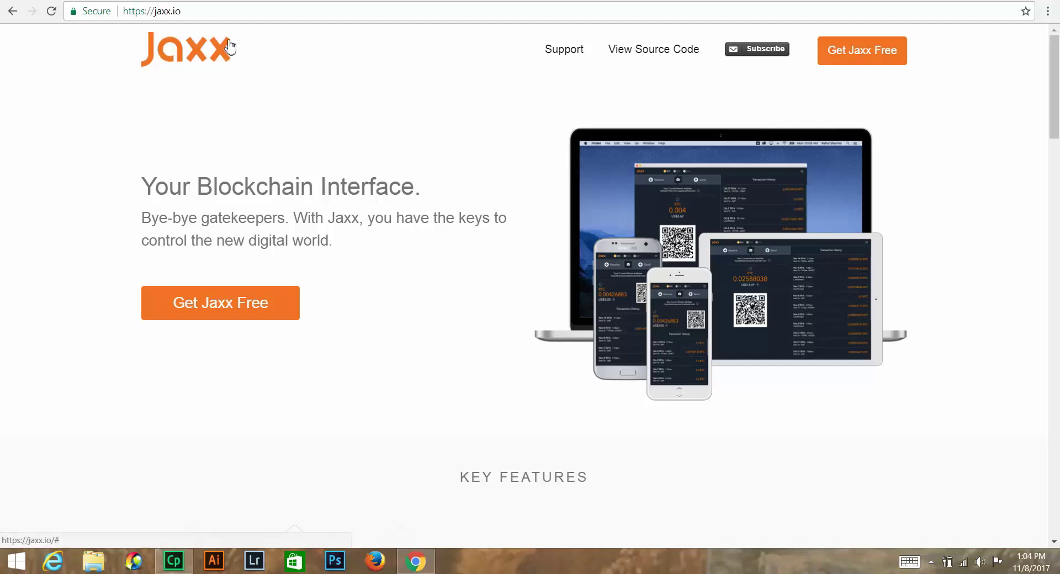
{"action": "left_click_drag", "start_coordinate": [182, 11], "coordinate": [133, 14]}
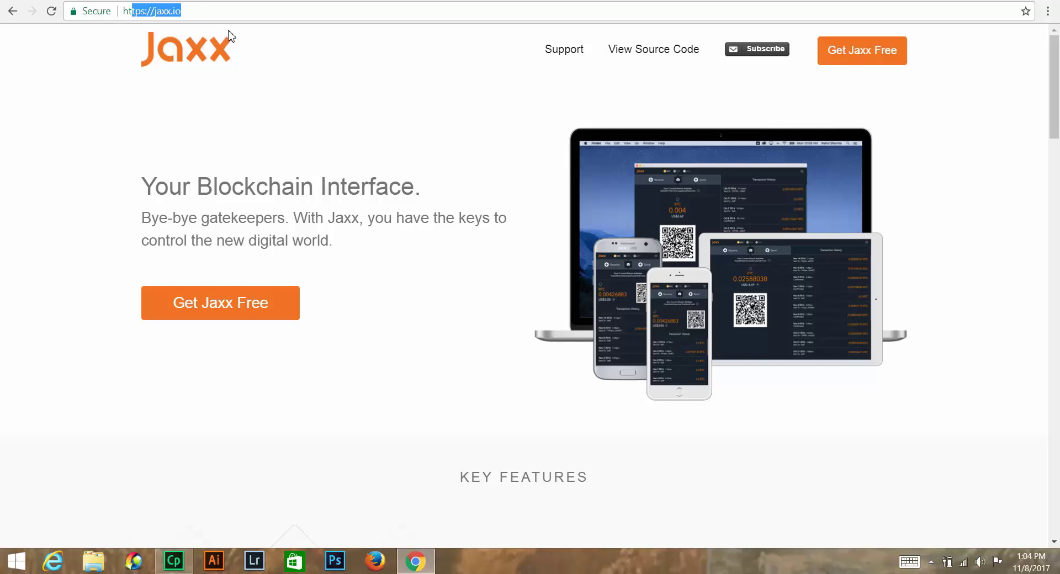
{"action": "left_click", "coordinate": [351, 96]}
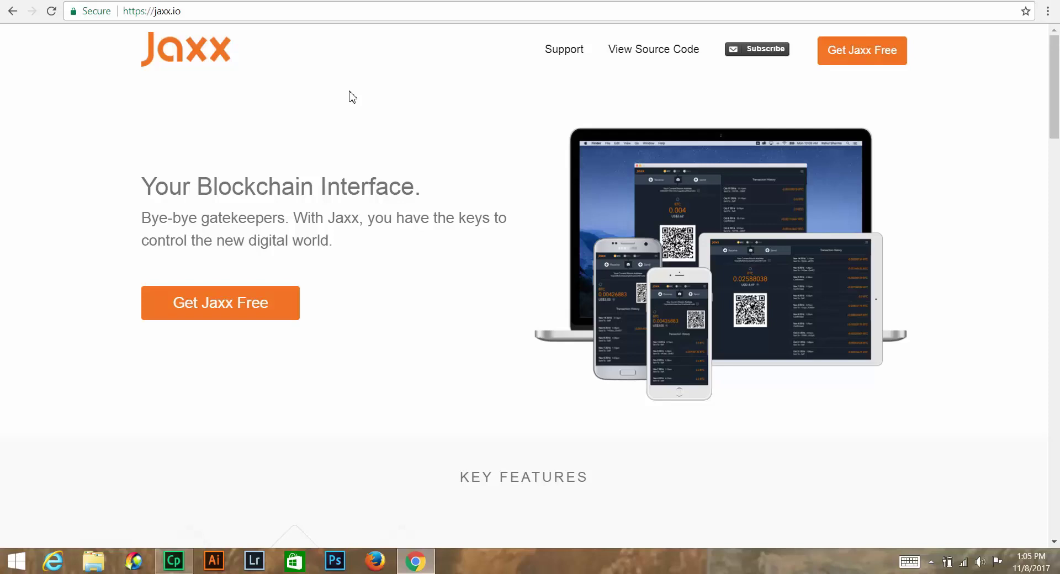
Add the Jaxx Blockchain Wallet extension to Chrome from the Chrome Web Store
{"action": "left_click", "coordinate": [857, 65]}
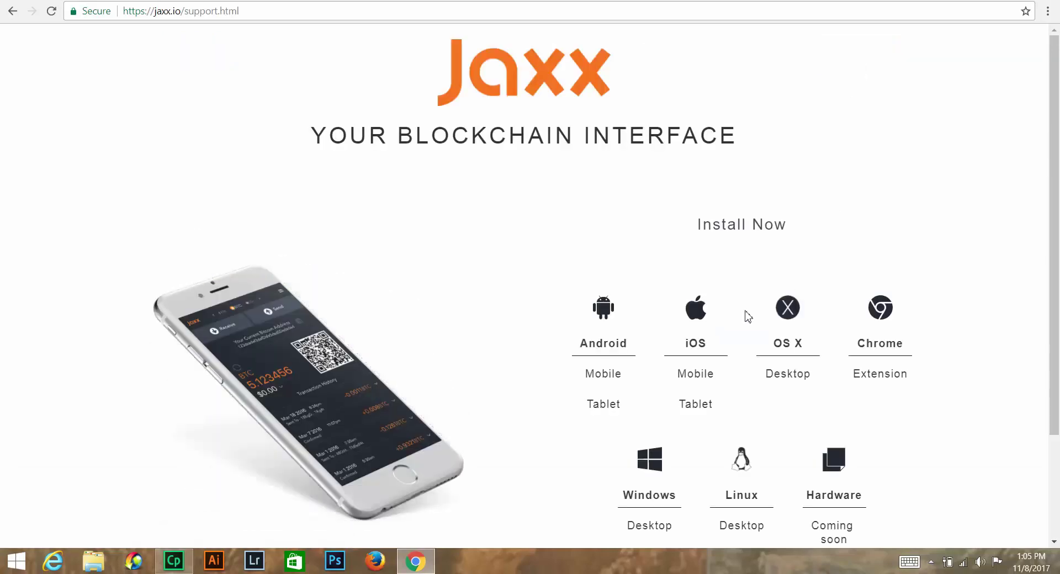
{"action": "scroll", "coordinate": [746, 315], "scroll_direction": "down", "scroll_amount": 2}
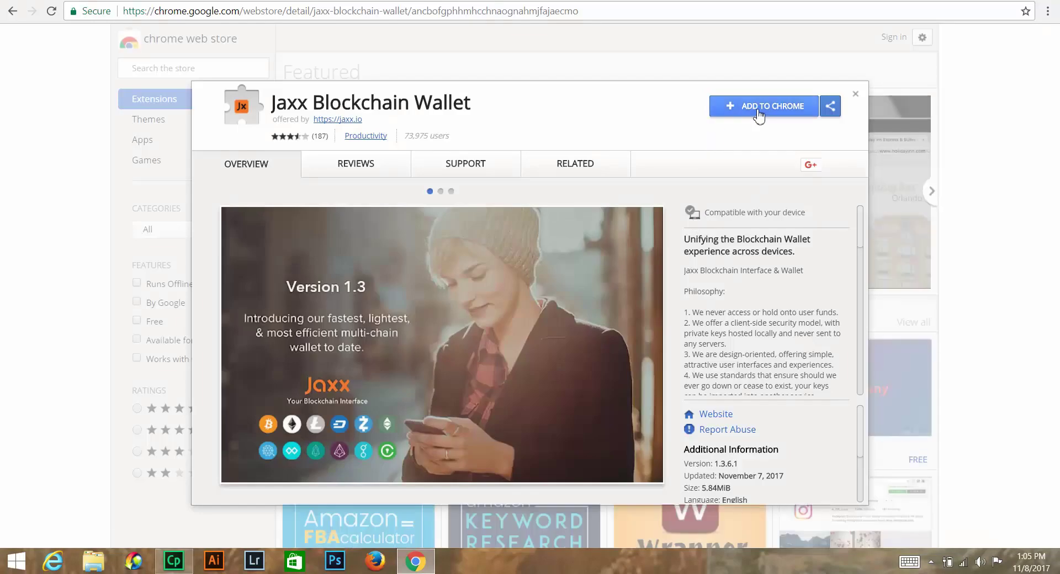
{"action": "left_click", "coordinate": [758, 108]}
{"action": "left_click", "coordinate": [554, 157]}
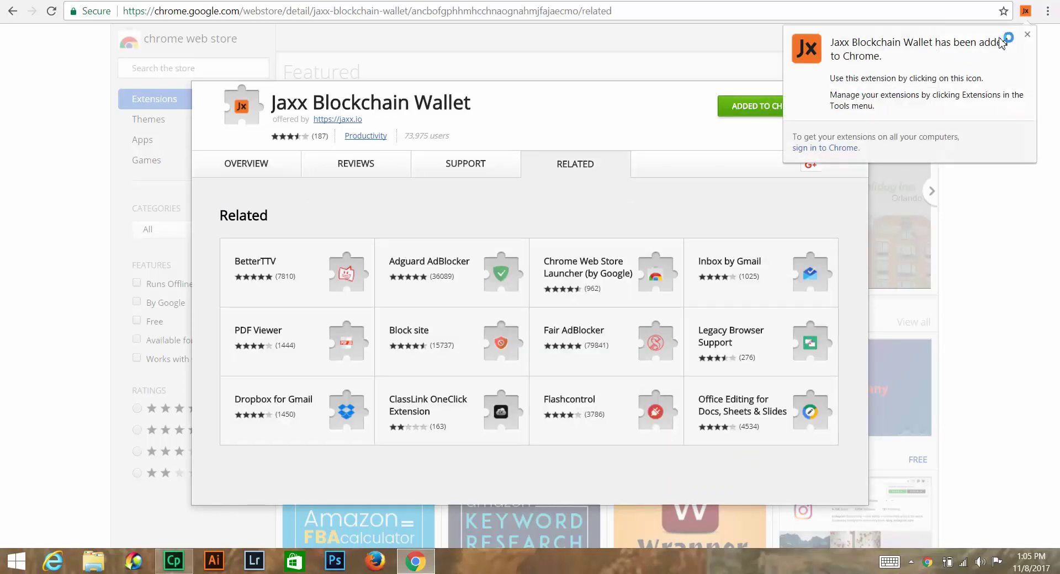
Dismiss the extension-added notice and navigate back to the jaxx.io home page
{"action": "left_click", "coordinate": [1026, 35]}
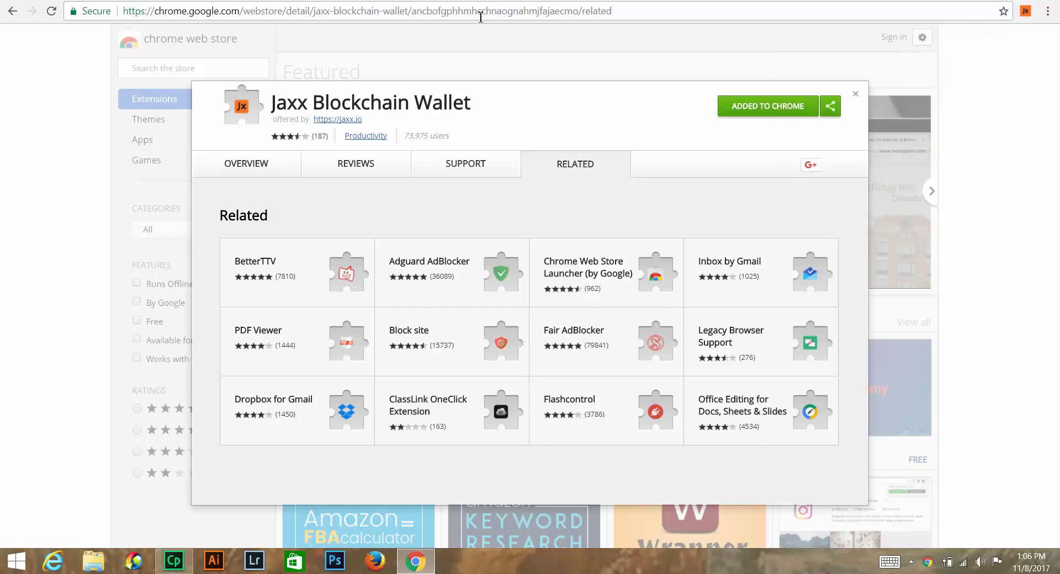
{"action": "left_click", "coordinate": [12, 12]}
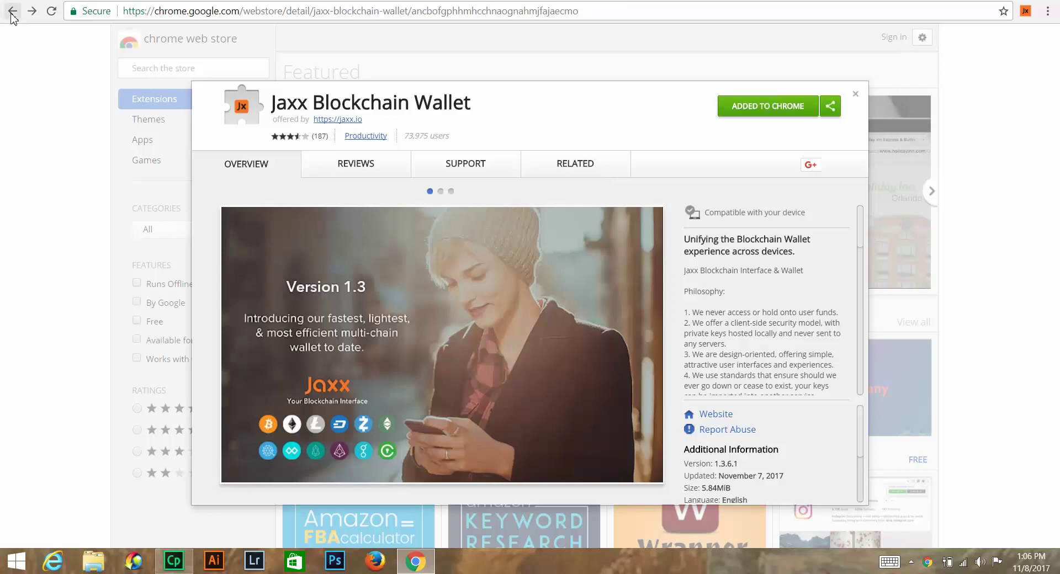
{"action": "left_click", "coordinate": [12, 15]}
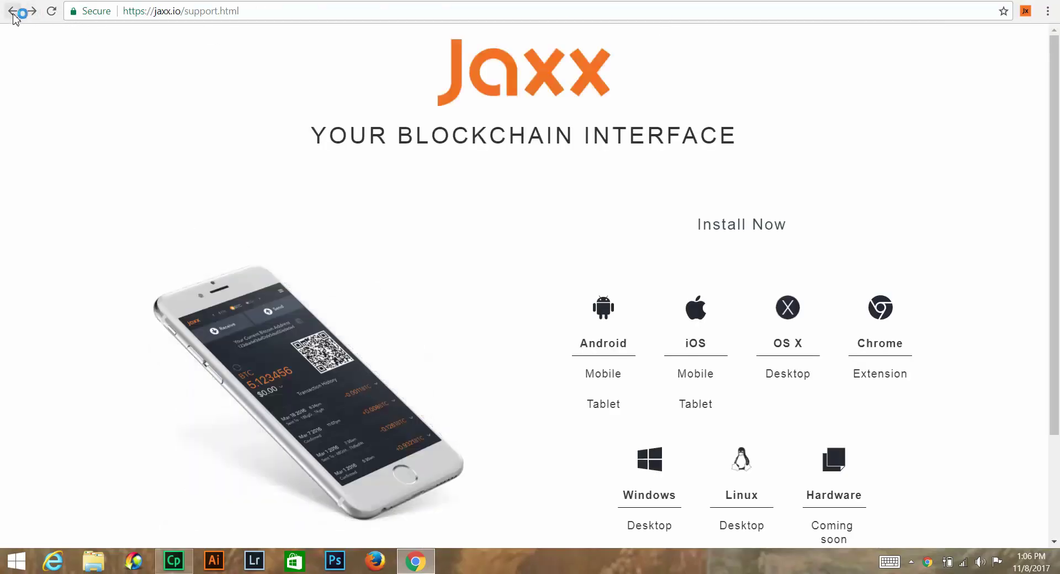
{"action": "left_click", "coordinate": [12, 11]}
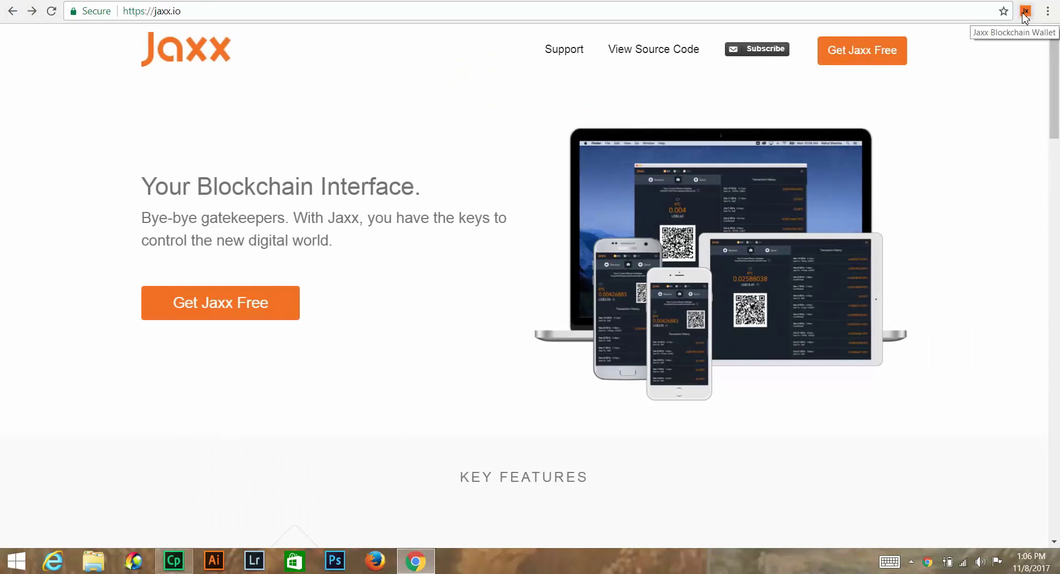
Launch the Jaxx extension, scroll past the 1.3 release notes and accept the license agreement
{"action": "left_click", "coordinate": [1024, 12]}
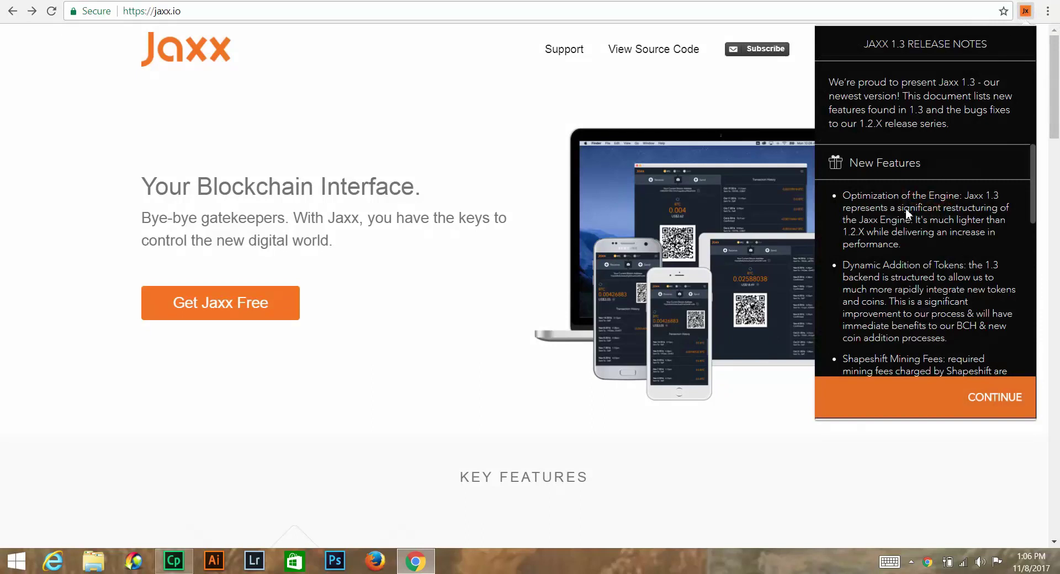
{"action": "scroll", "coordinate": [941, 203], "scroll_direction": "down", "scroll_amount": 10}
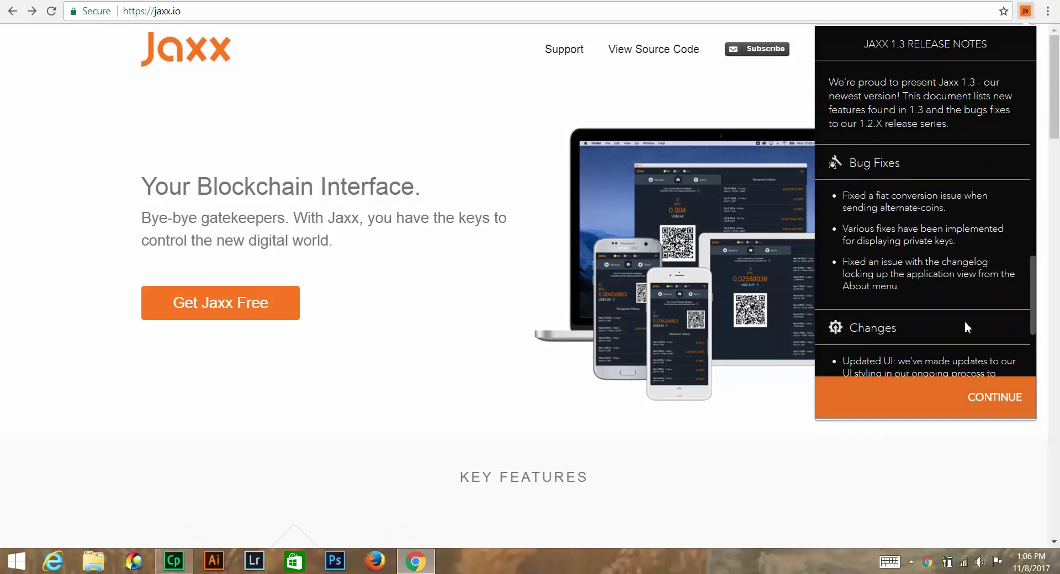
{"action": "scroll", "coordinate": [964, 323], "scroll_direction": "down", "scroll_amount": 1}
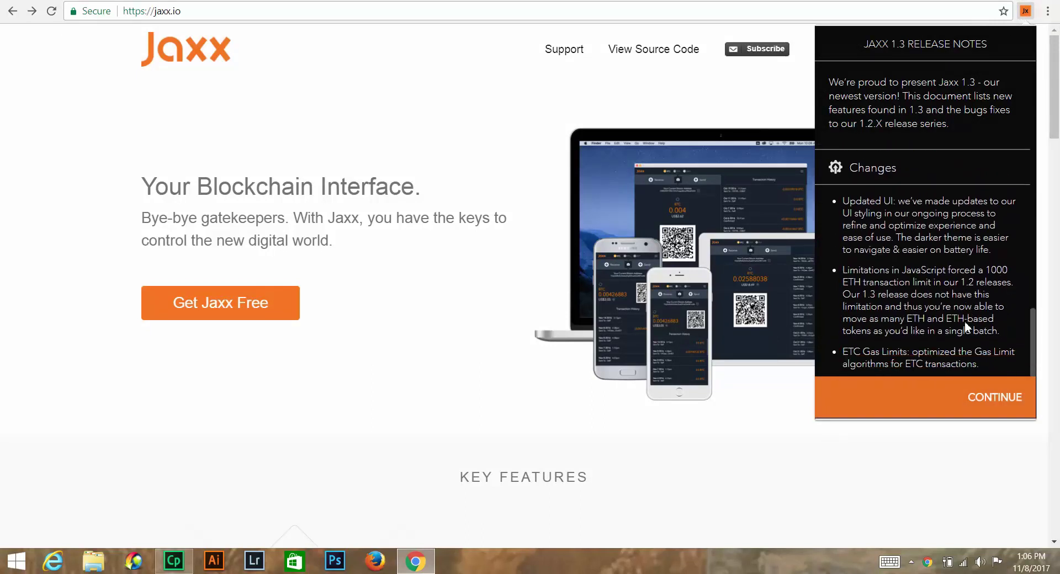
{"action": "left_click", "coordinate": [986, 396]}
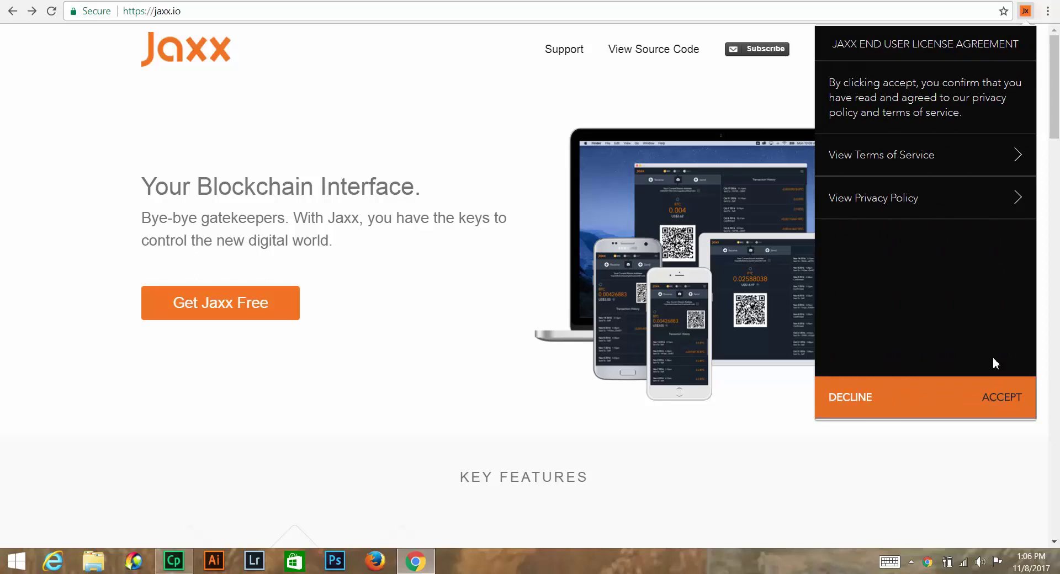
{"action": "left_click", "coordinate": [1004, 399]}
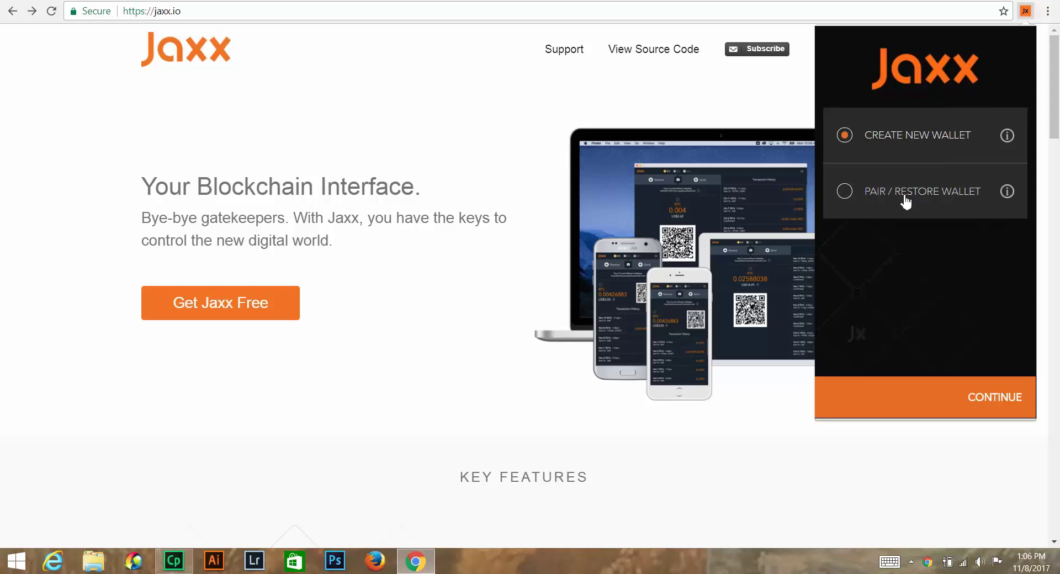
Choose to create a new wallet using Express Setup and browse its coin list
{"action": "left_click", "coordinate": [1007, 404]}
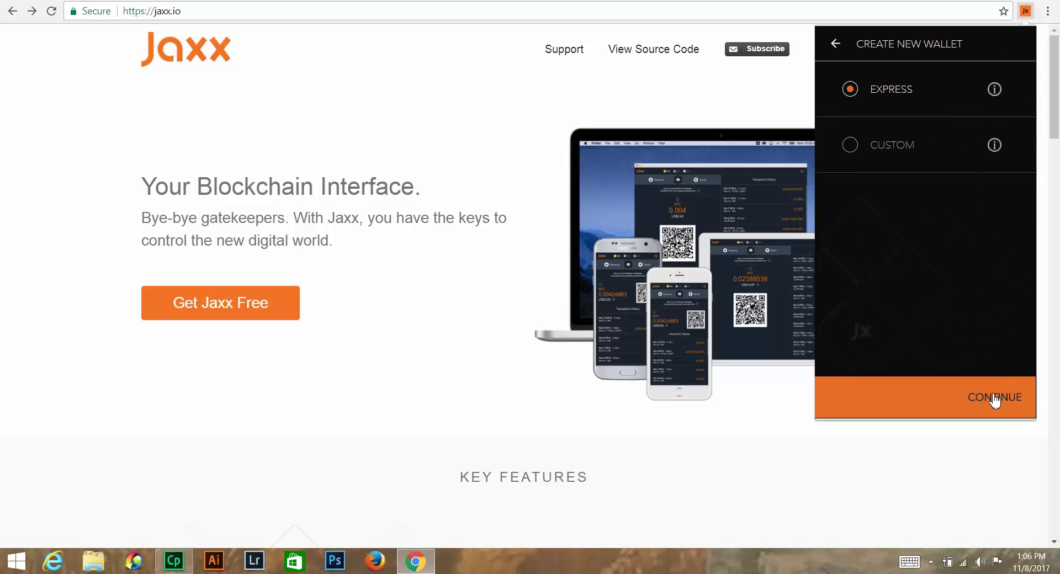
{"action": "left_click", "coordinate": [995, 401]}
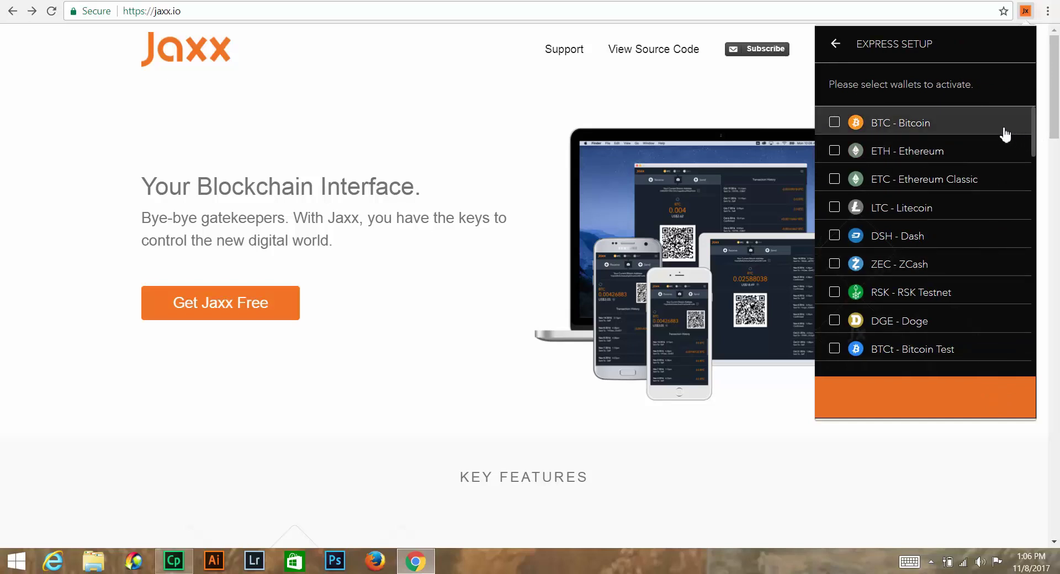
{"action": "scroll", "coordinate": [989, 186], "scroll_direction": "down", "scroll_amount": 1}
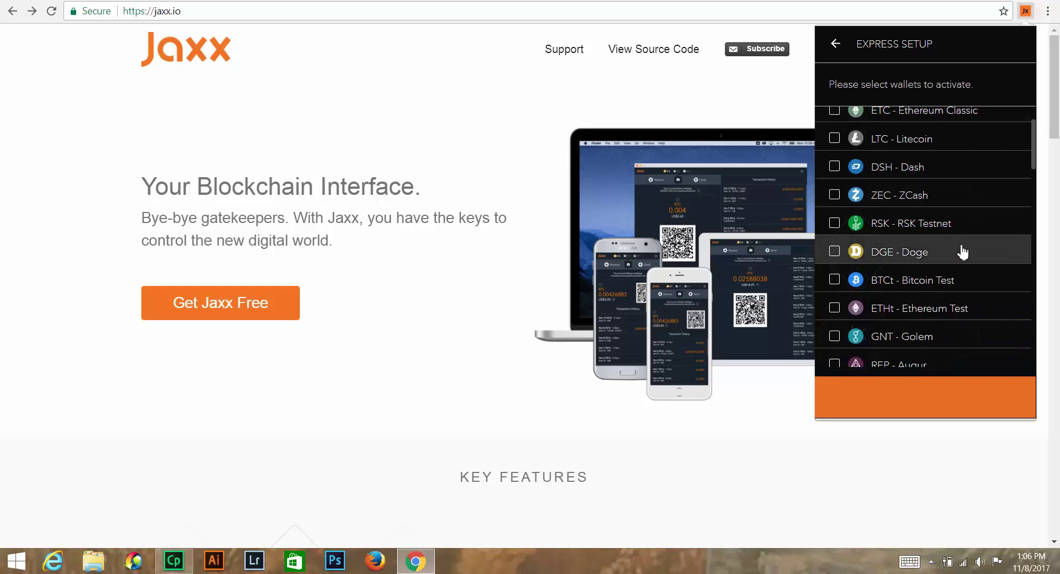
{"action": "scroll", "coordinate": [963, 252], "scroll_direction": "down", "scroll_amount": 4}
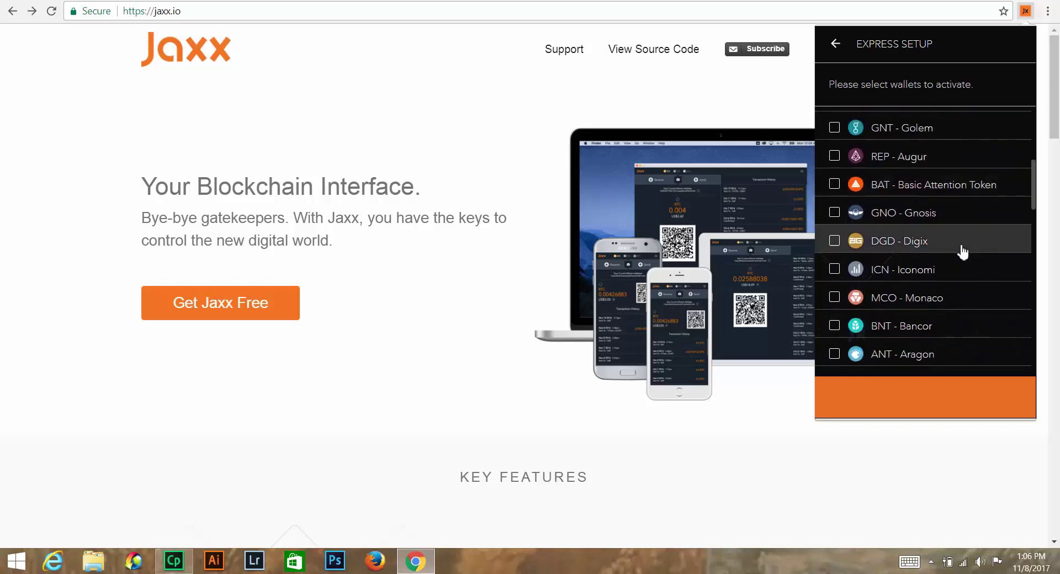
{"action": "scroll", "coordinate": [963, 252], "scroll_direction": "down", "scroll_amount": 3}
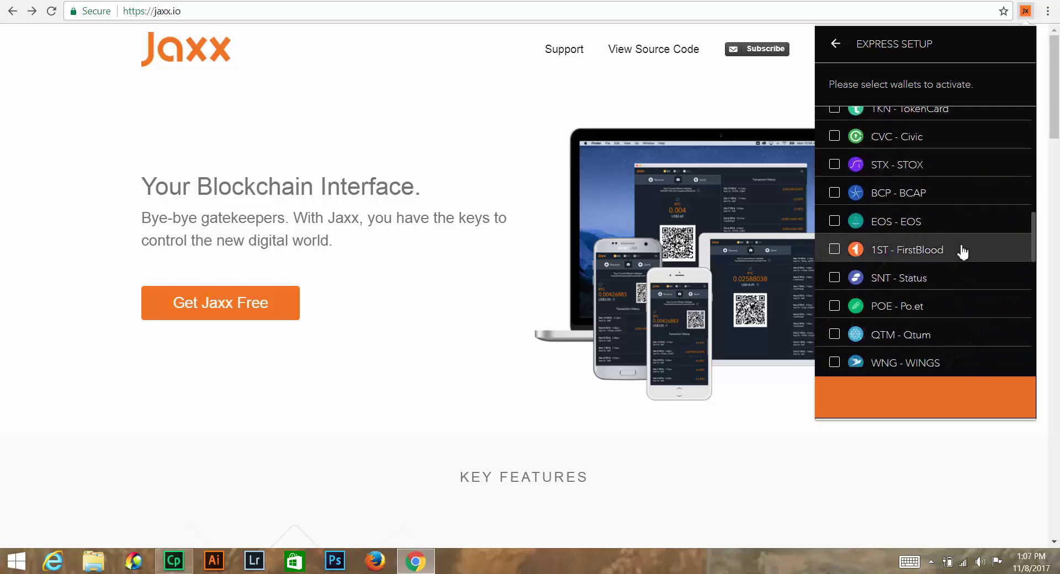
{"action": "scroll", "coordinate": [963, 252], "scroll_direction": "down", "scroll_amount": 2}
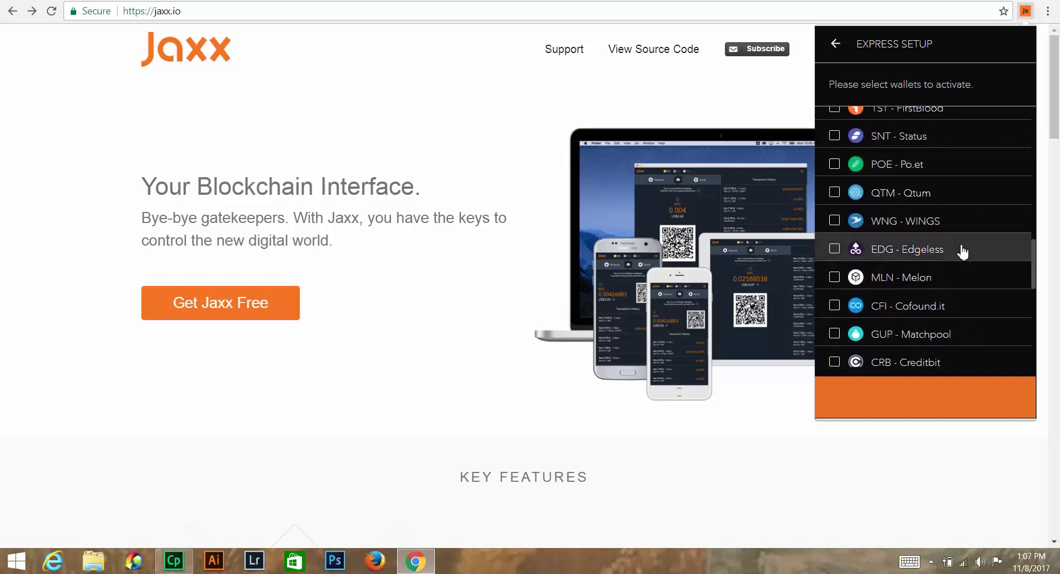
{"action": "scroll", "coordinate": [963, 252], "scroll_direction": "down", "scroll_amount": 1}
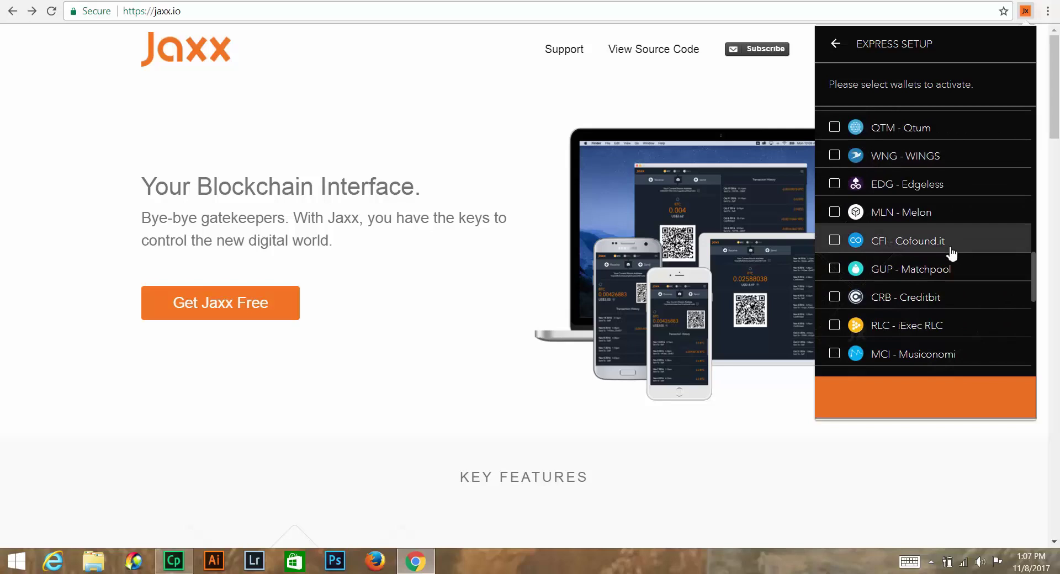
{"action": "scroll", "coordinate": [951, 253], "scroll_direction": "down", "scroll_amount": 5}
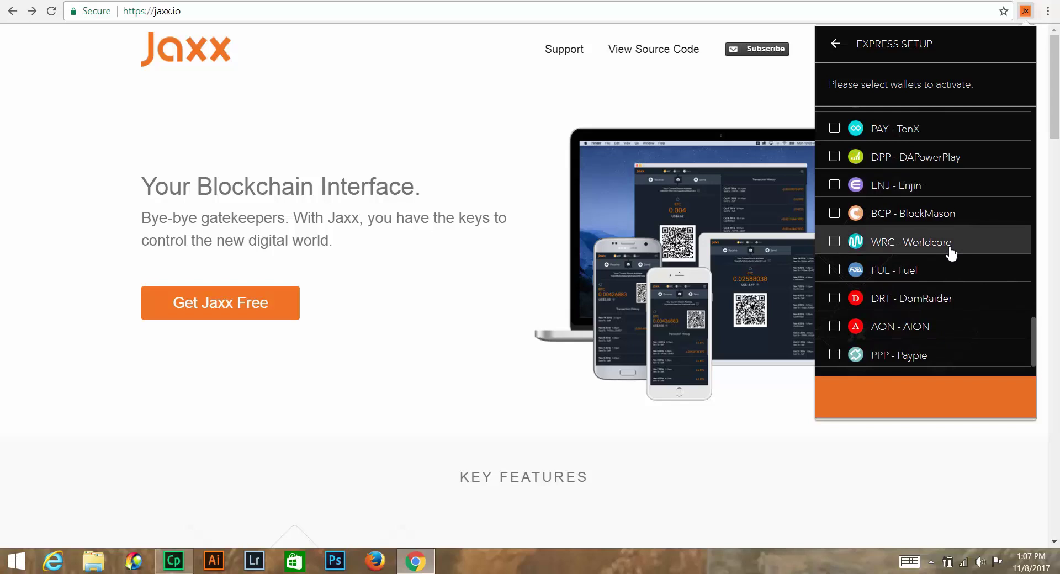
{"action": "scroll", "coordinate": [950, 254], "scroll_direction": "up", "scroll_amount": 15}
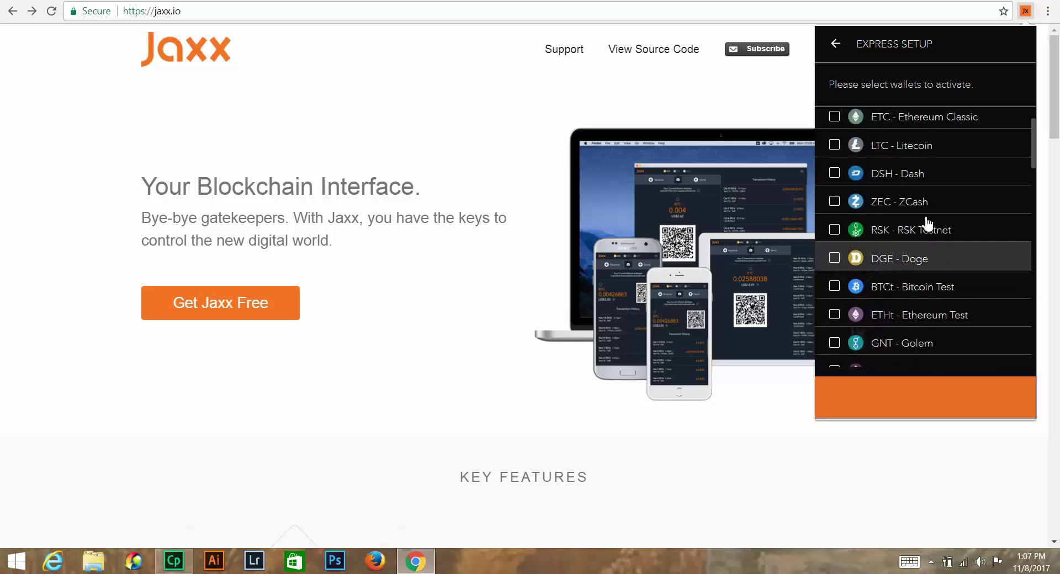
Tick Bitcoin, Ethereum, Litecoin, MCO - Monaco and EOS for activation
{"action": "left_click", "coordinate": [834, 122]}
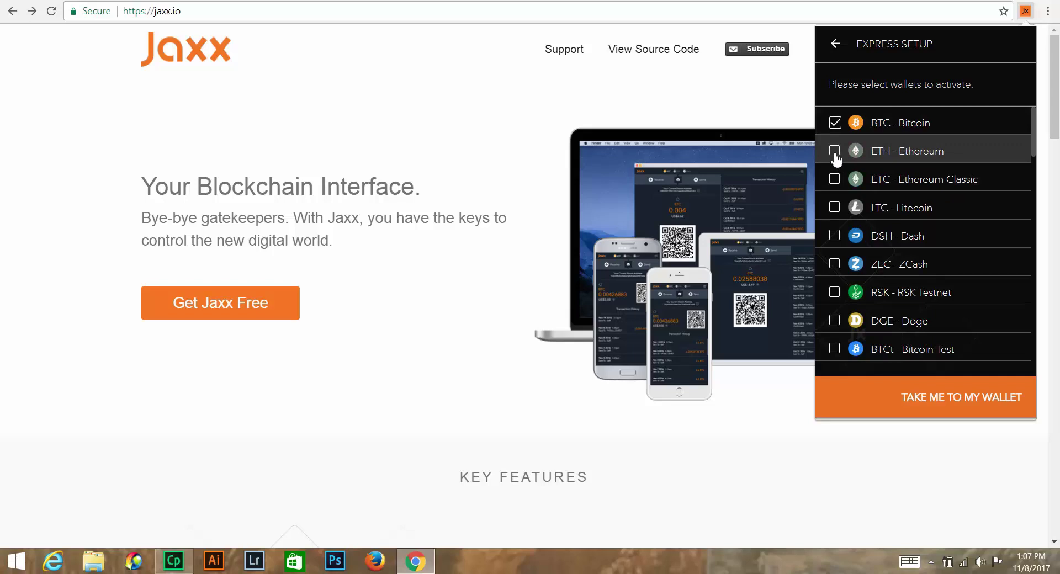
{"action": "left_click", "coordinate": [834, 151]}
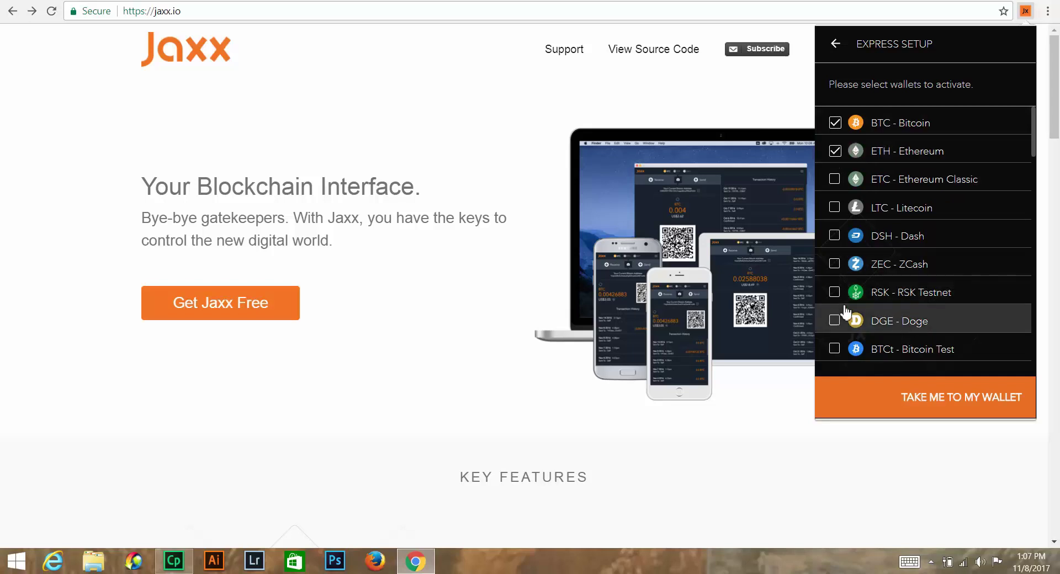
{"action": "left_click", "coordinate": [834, 207]}
{"action": "scroll", "coordinate": [853, 267], "scroll_direction": "down", "scroll_amount": 3}
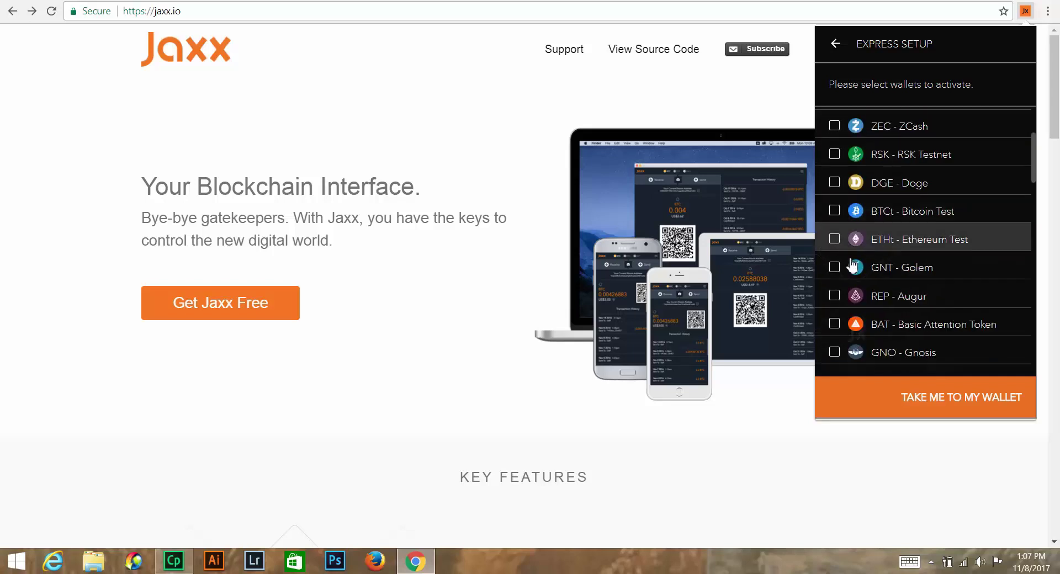
{"action": "scroll", "coordinate": [853, 288], "scroll_direction": "down", "scroll_amount": 5}
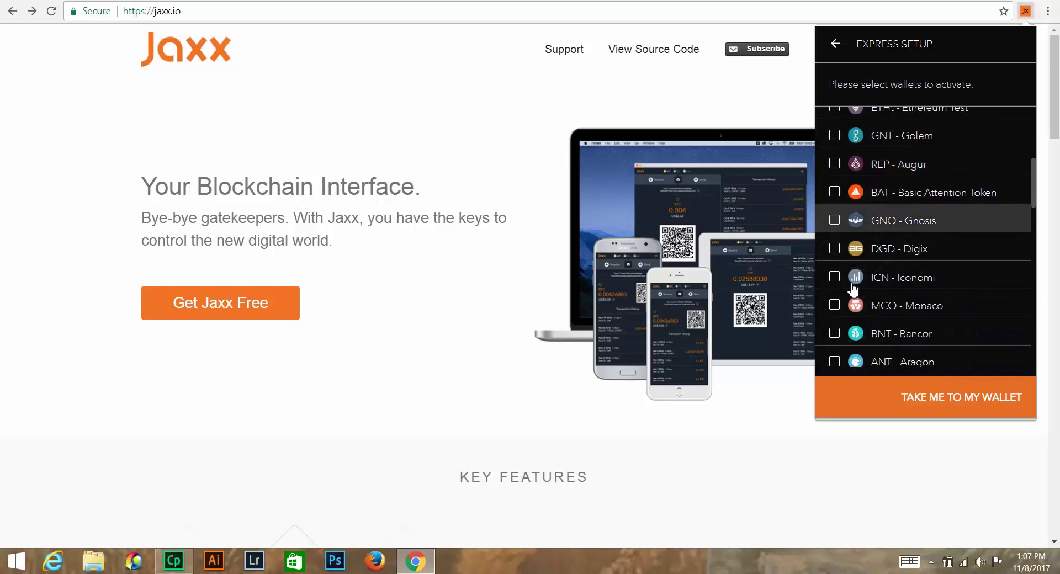
{"action": "left_click", "coordinate": [834, 230]}
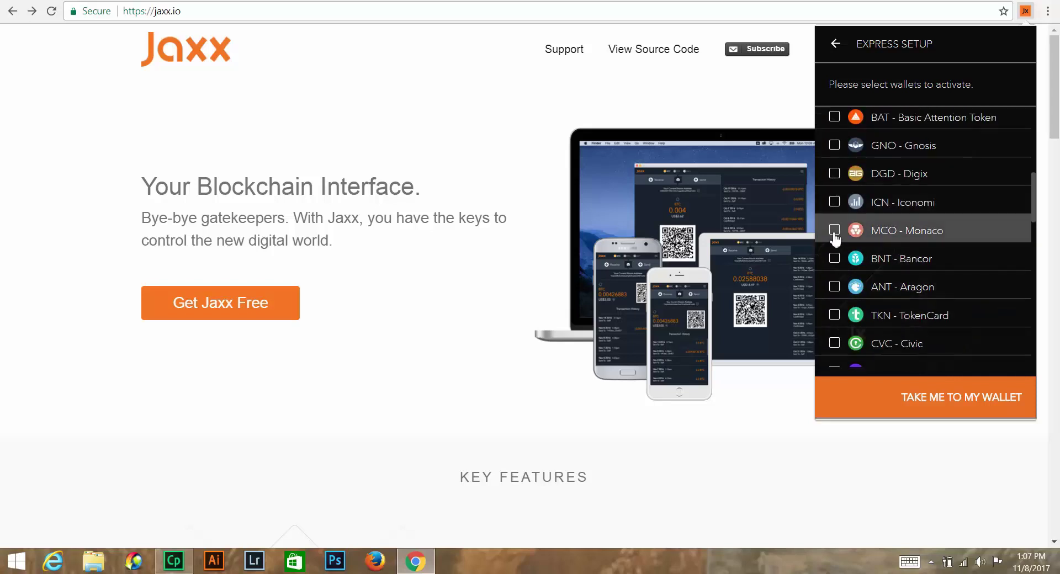
{"action": "scroll", "coordinate": [839, 243], "scroll_direction": "down", "scroll_amount": 2}
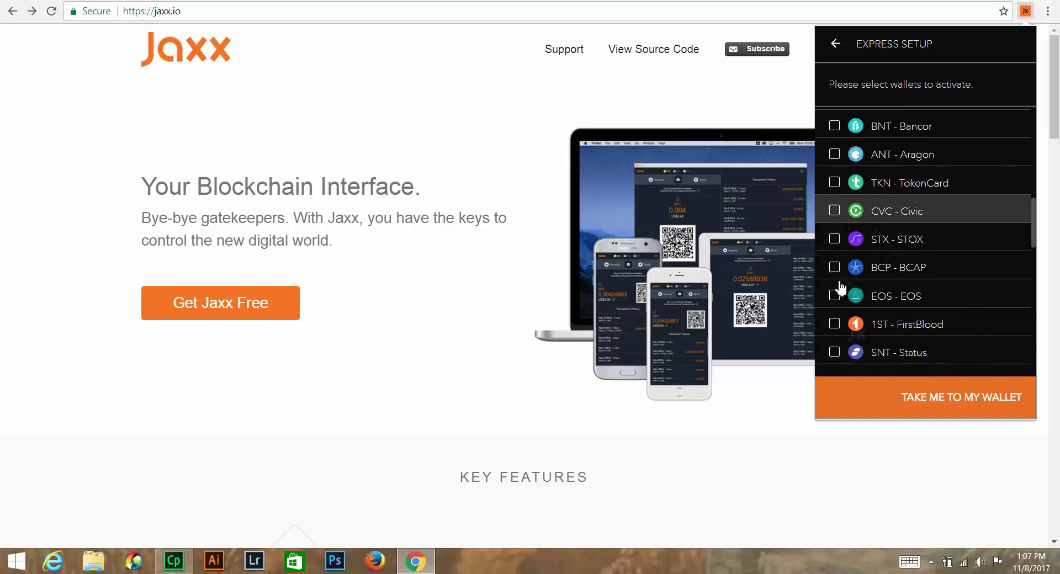
{"action": "scroll", "coordinate": [839, 293], "scroll_direction": "down", "scroll_amount": 2}
{"action": "left_click", "coordinate": [835, 291]}
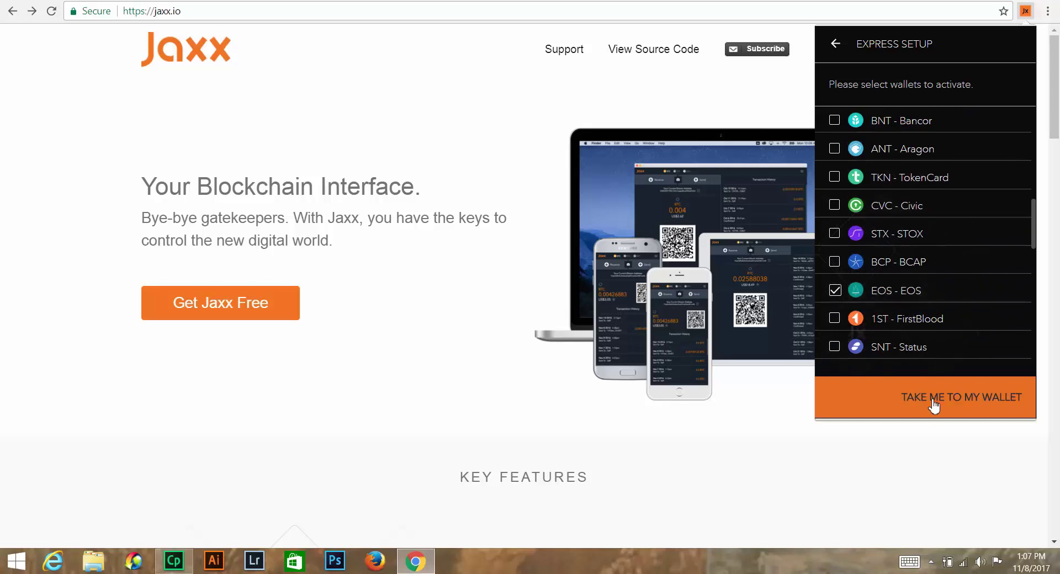
Create the wallet, cycle through the coin strip, and switch from Ethereum to the Monaco wallet
{"action": "left_click", "coordinate": [971, 405]}
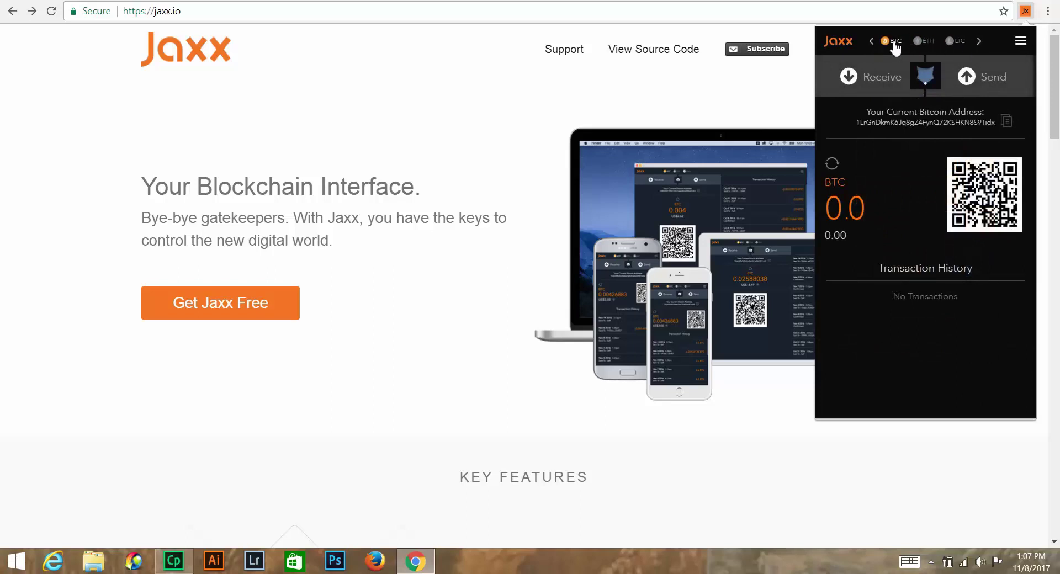
{"action": "left_click", "coordinate": [979, 43]}
{"action": "left_click", "coordinate": [979, 43]}
{"action": "left_click", "coordinate": [979, 42]}
{"action": "left_click", "coordinate": [979, 42]}
{"action": "left_click", "coordinate": [979, 43]}
{"action": "left_click", "coordinate": [928, 42]}
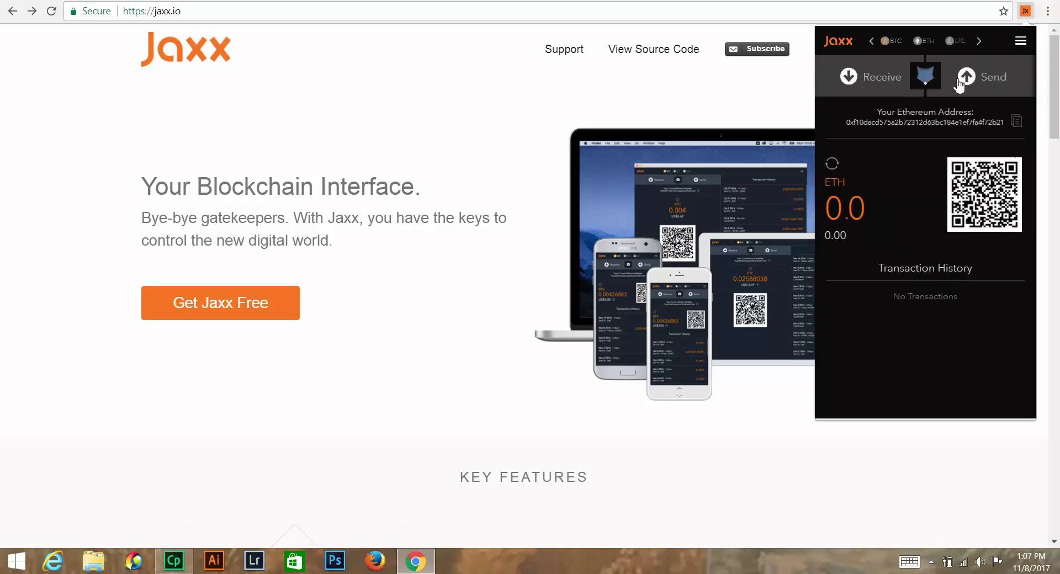
{"action": "left_click", "coordinate": [979, 42]}
{"action": "left_click", "coordinate": [962, 43]}
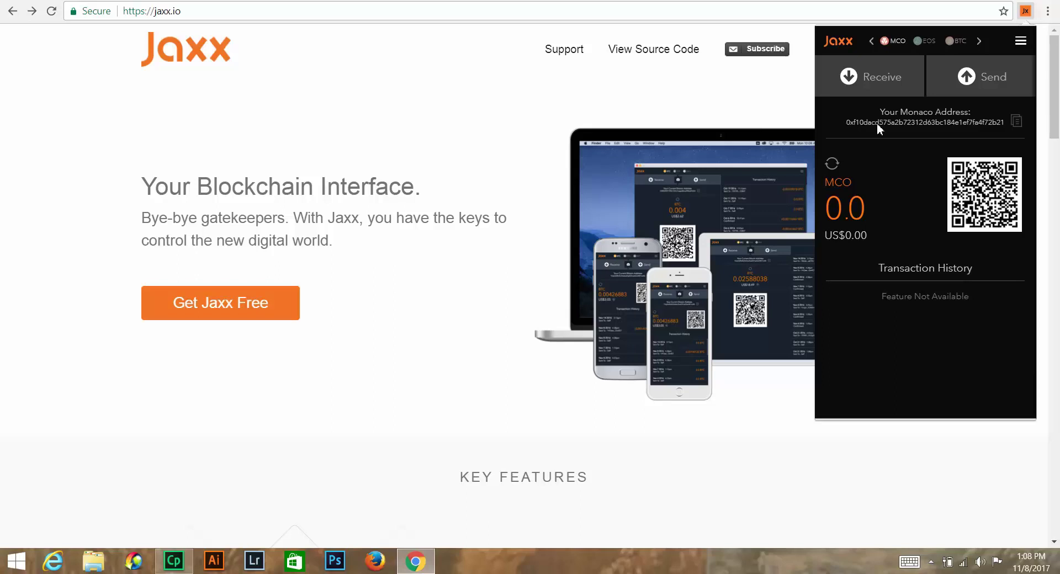
Copy the Monaco wallet address and paste it into Chrome's address bar
{"action": "left_click_drag", "start_coordinate": [950, 122], "coordinate": [842, 121]}
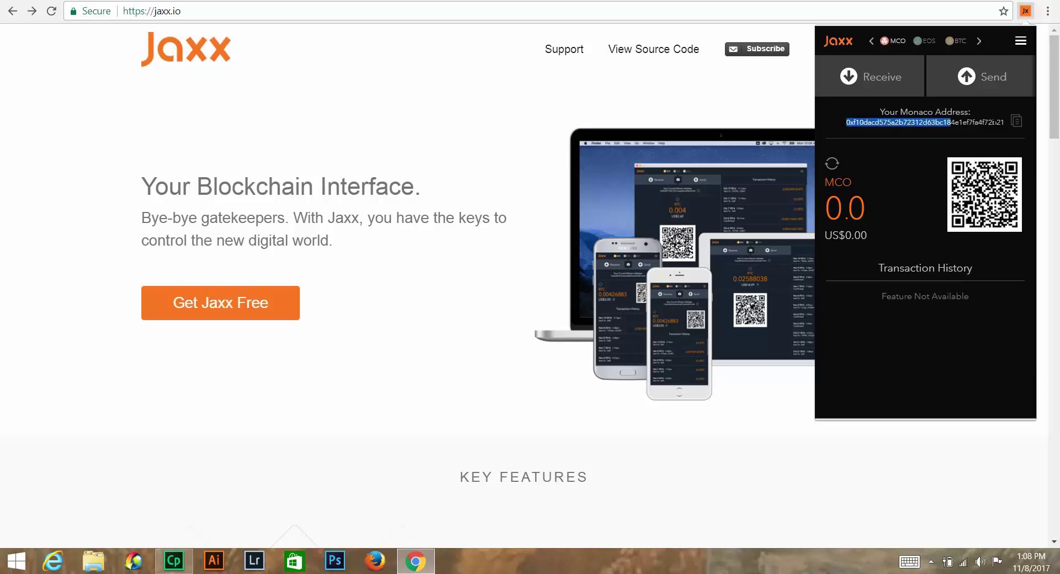
{"action": "left_click_drag", "start_coordinate": [1004, 122], "coordinate": [800, 125]}
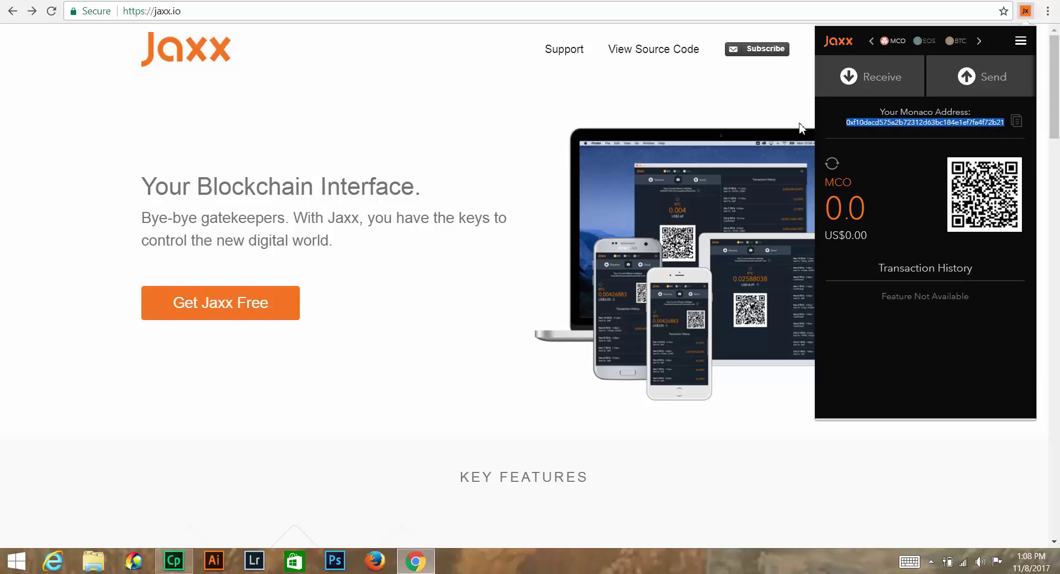
{"action": "left_click", "coordinate": [1016, 122]}
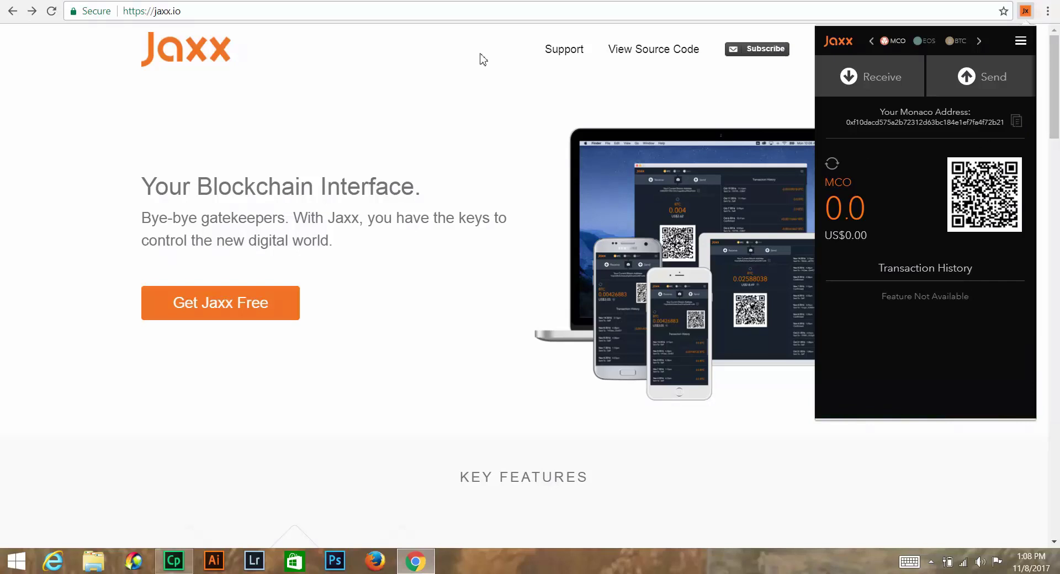
{"action": "right_click", "coordinate": [436, 12]}
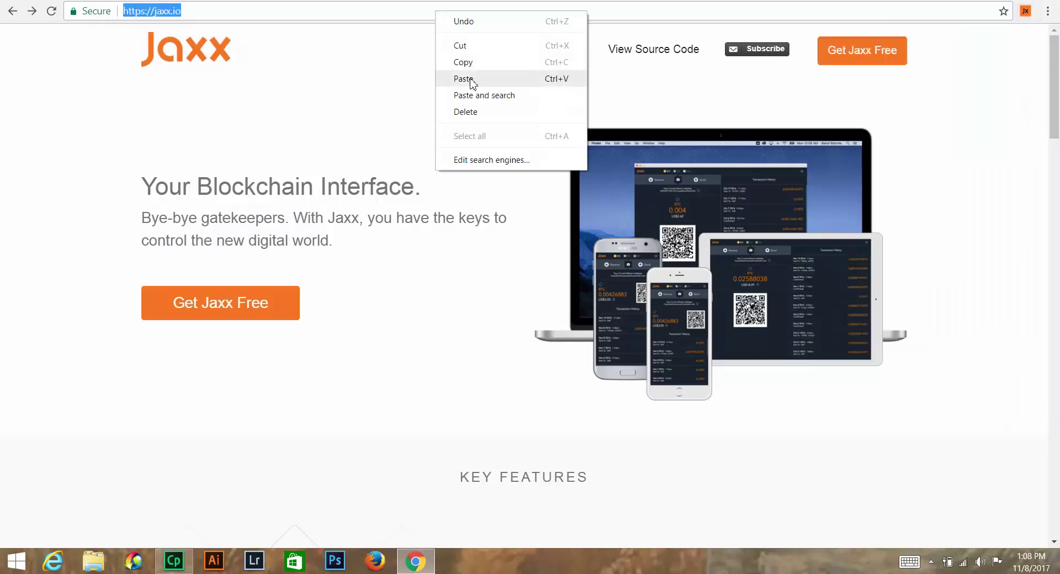
{"action": "left_click", "coordinate": [470, 84]}
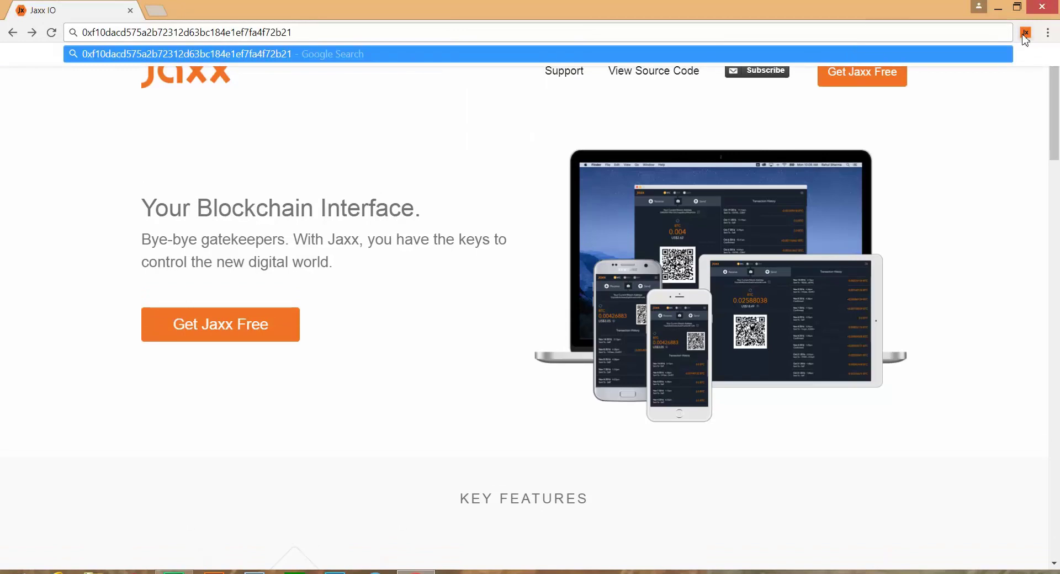
Reopen Jaxx and switch via Ethereum back to the Bitcoin wallet
{"action": "left_click", "coordinate": [1025, 33]}
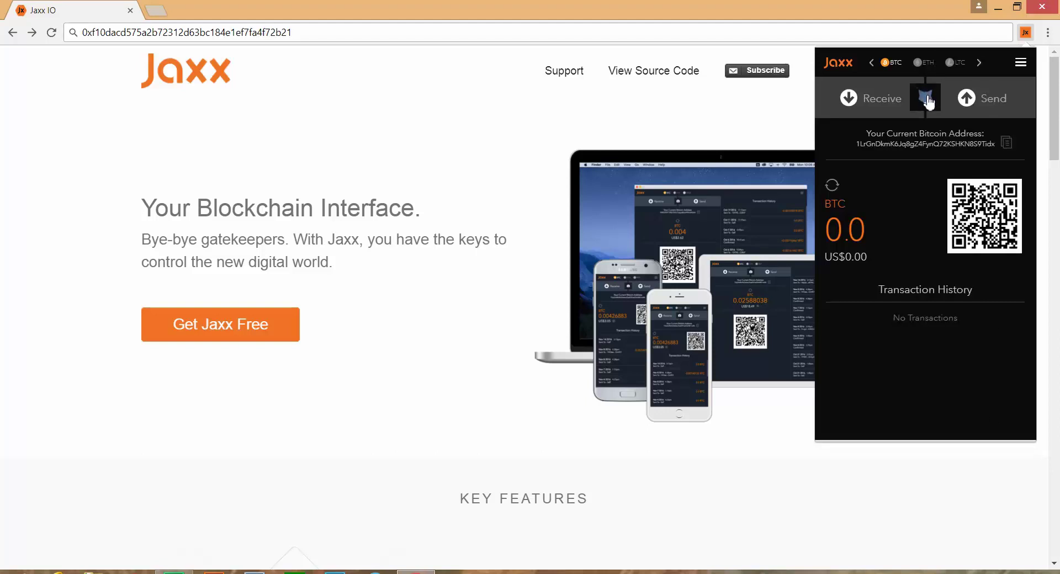
{"action": "left_click", "coordinate": [932, 66]}
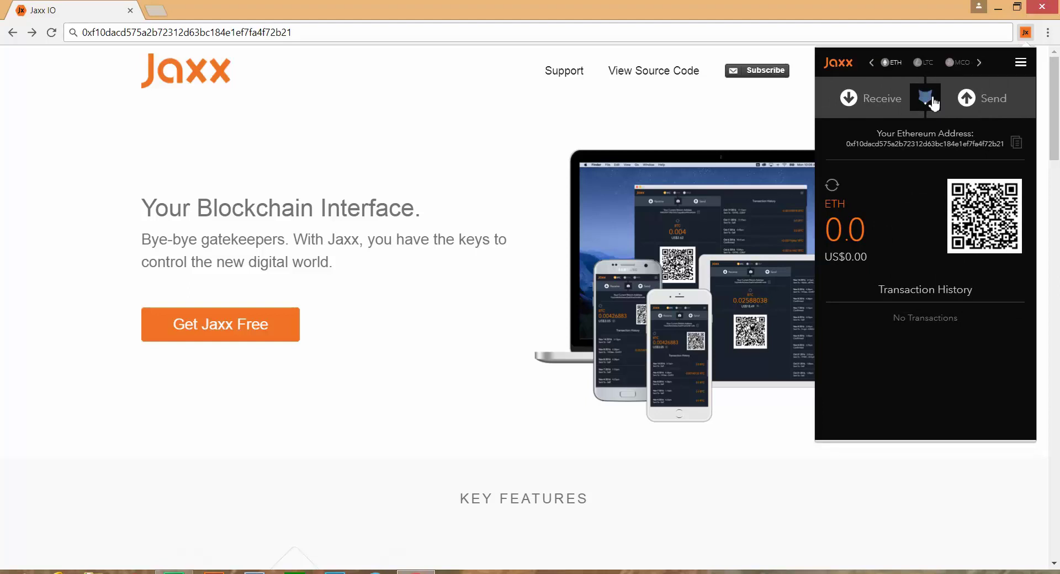
{"action": "left_click", "coordinate": [870, 64]}
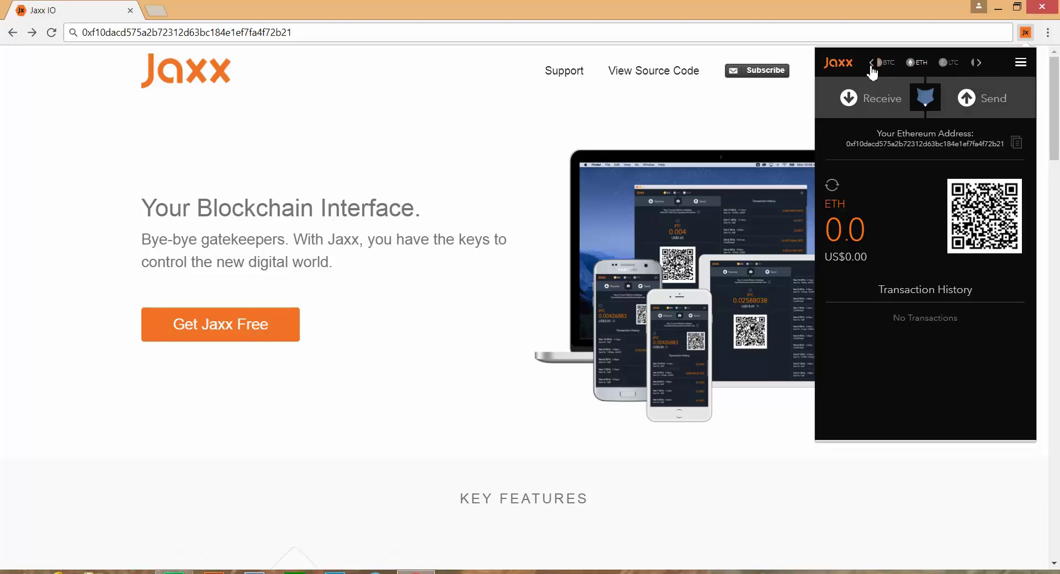
{"action": "left_click", "coordinate": [888, 62]}
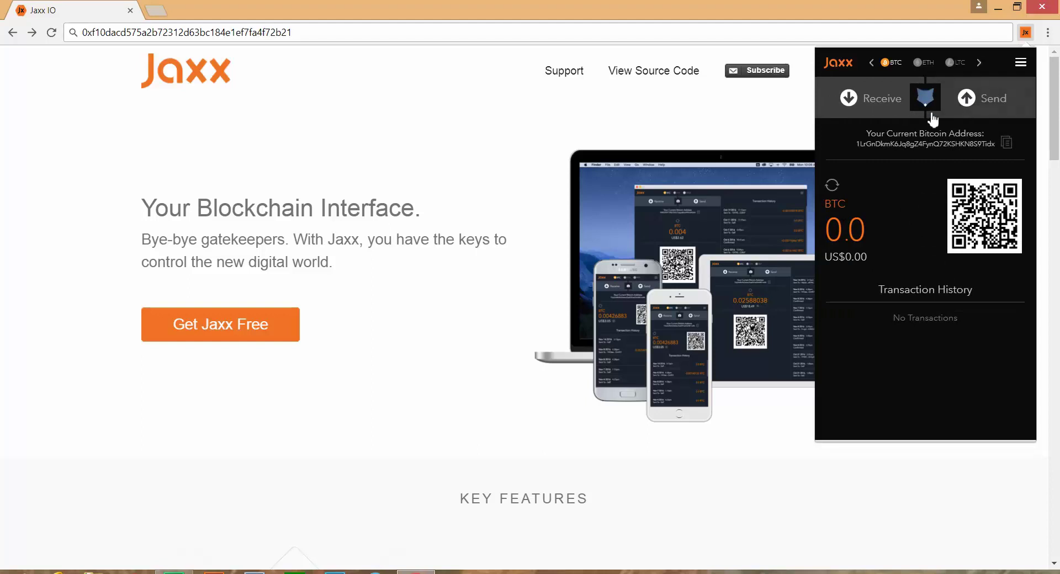
Open ShapeShift, pick Salt as the target coin and show the amount in US dollars
{"action": "left_click", "coordinate": [925, 99]}
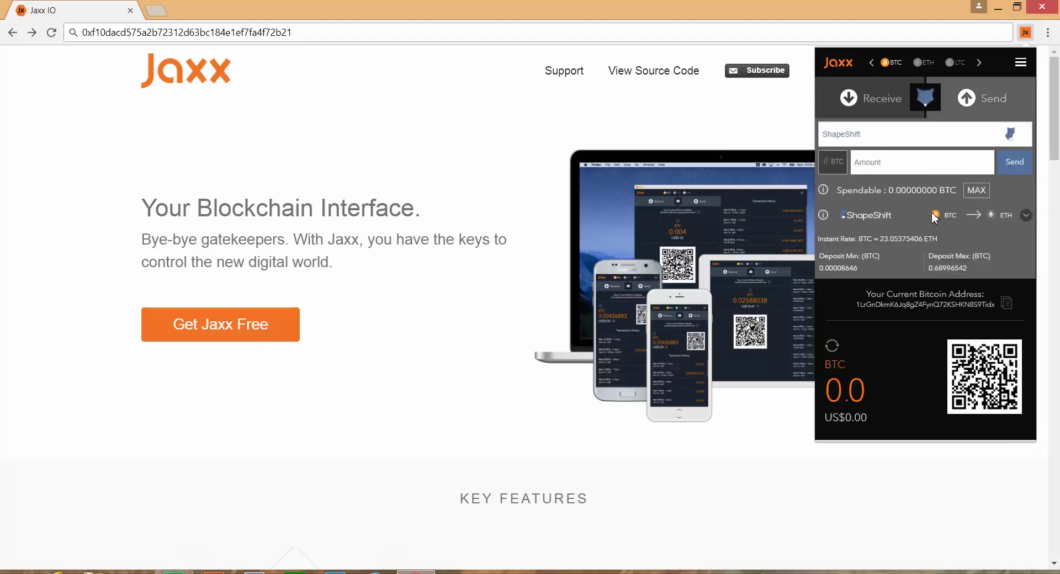
{"action": "left_click", "coordinate": [1025, 215]}
{"action": "scroll", "coordinate": [952, 353], "scroll_direction": "down", "scroll_amount": 10}
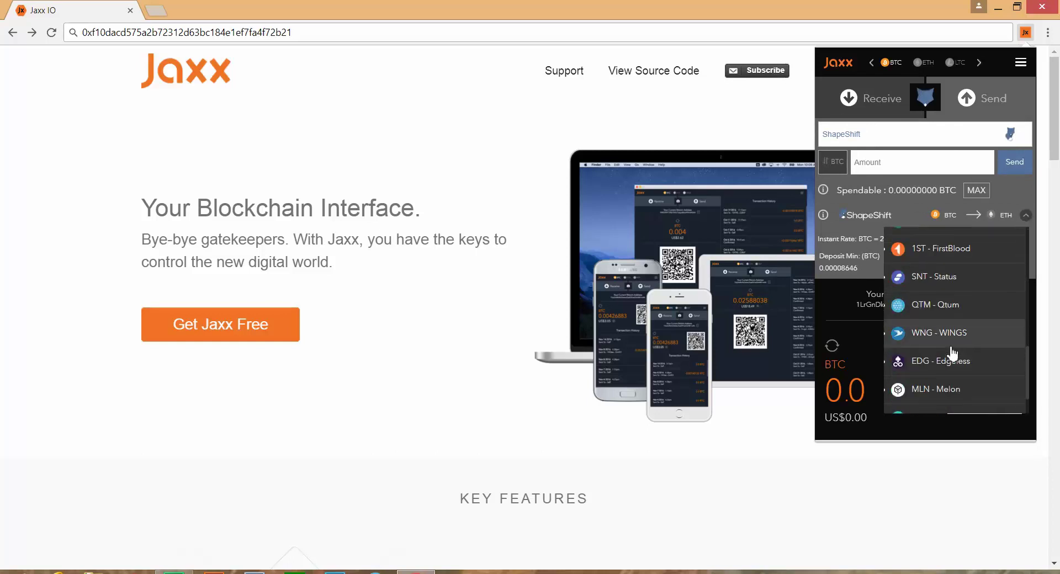
{"action": "left_click", "coordinate": [954, 400]}
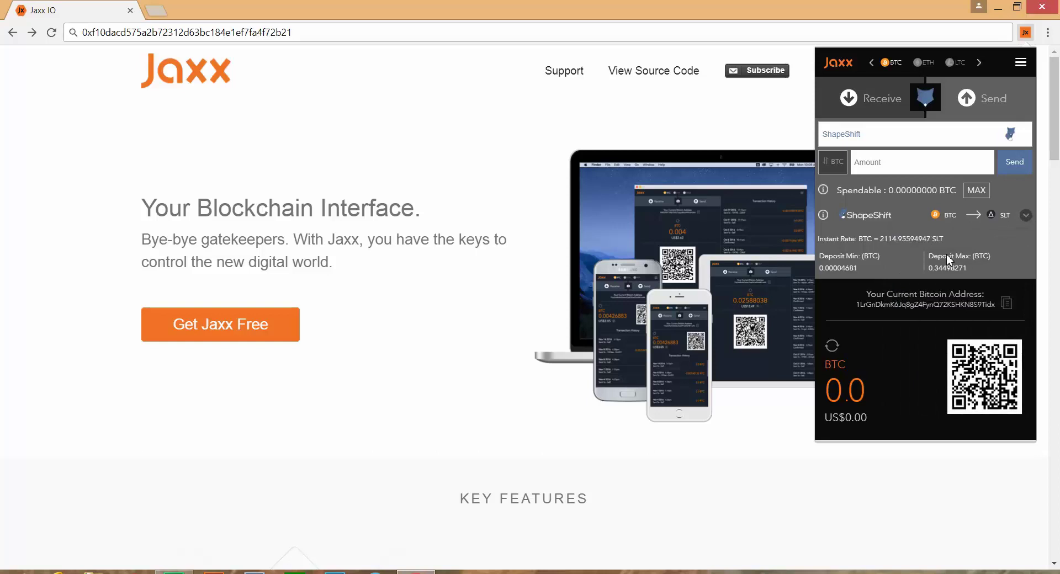
{"action": "left_click", "coordinate": [832, 164]}
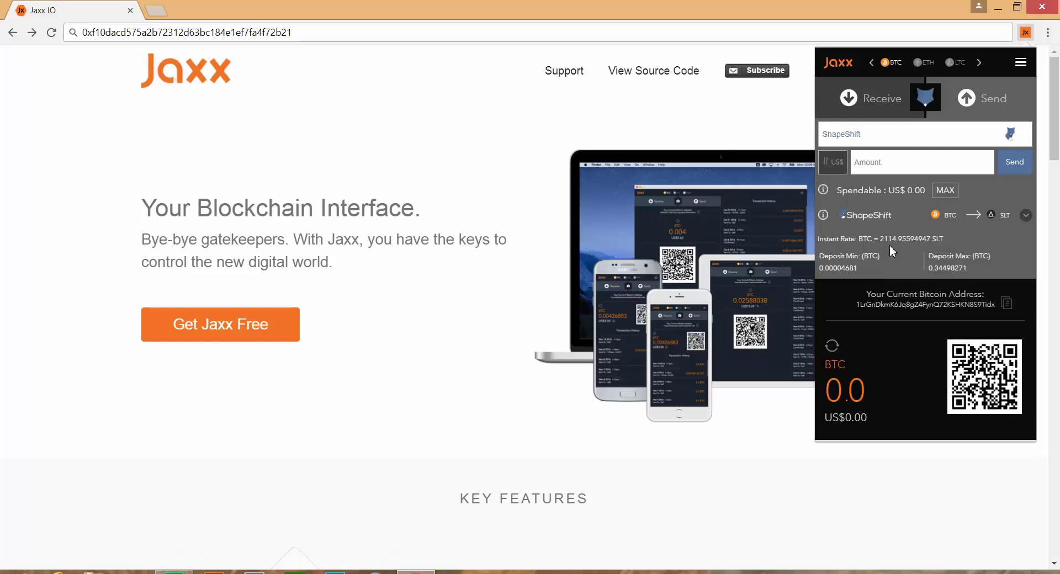
Change the target coin to Edgeless (EDG) and keep the amount in US$
{"action": "left_click", "coordinate": [1025, 215]}
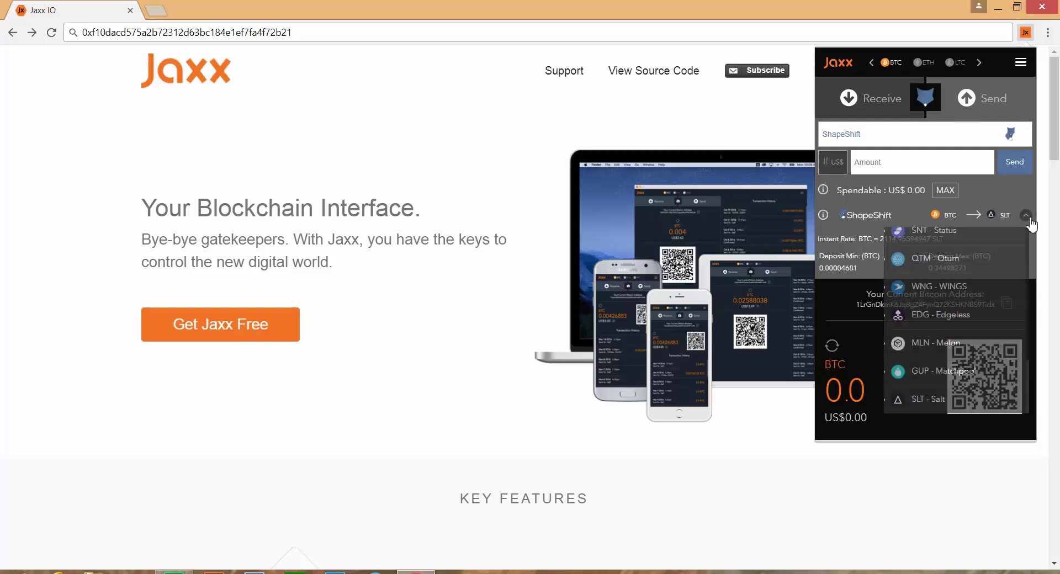
{"action": "left_click", "coordinate": [964, 320]}
{"action": "left_click", "coordinate": [837, 166]}
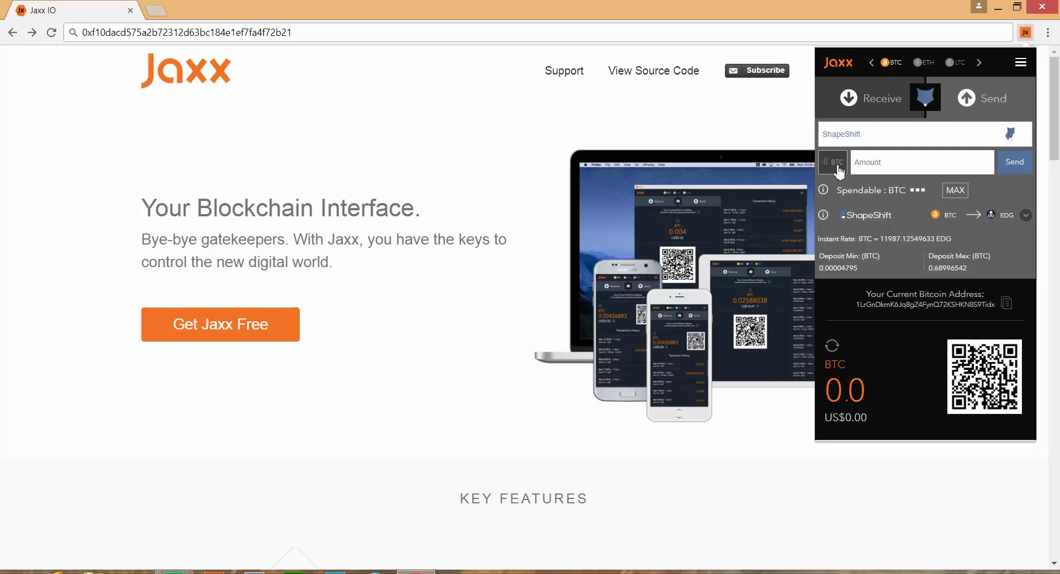
{"action": "left_click", "coordinate": [836, 166]}
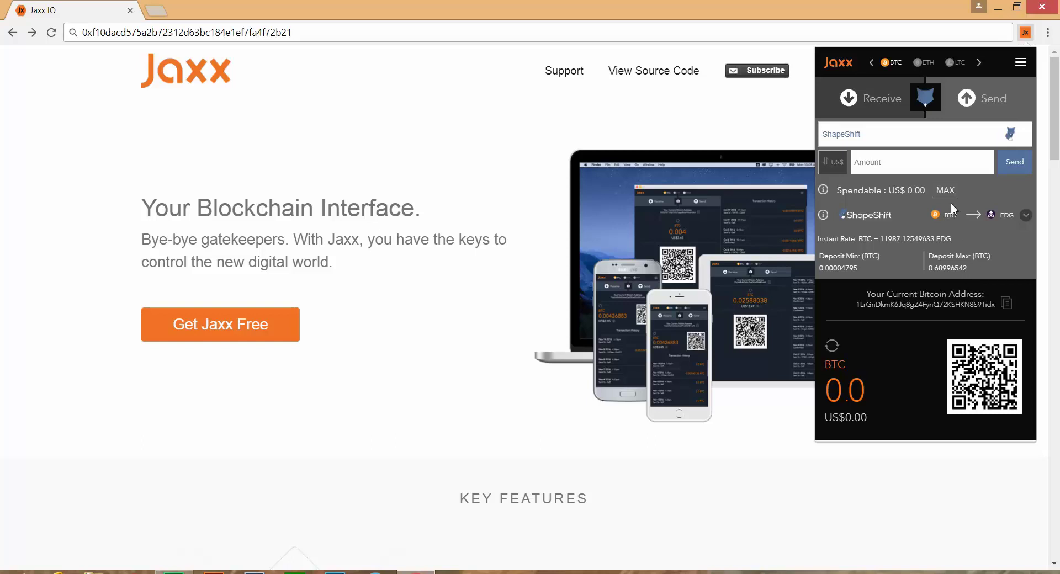
Go to Tools > Backup Wallet > View Backup Phrase from the main menu
{"action": "left_click", "coordinate": [1019, 63]}
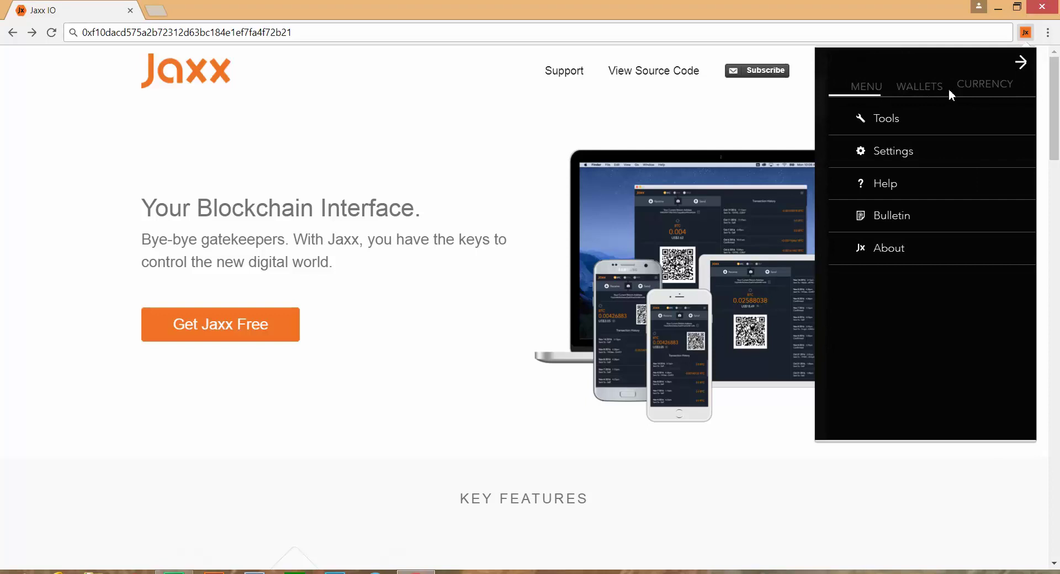
{"action": "left_click", "coordinate": [906, 118]}
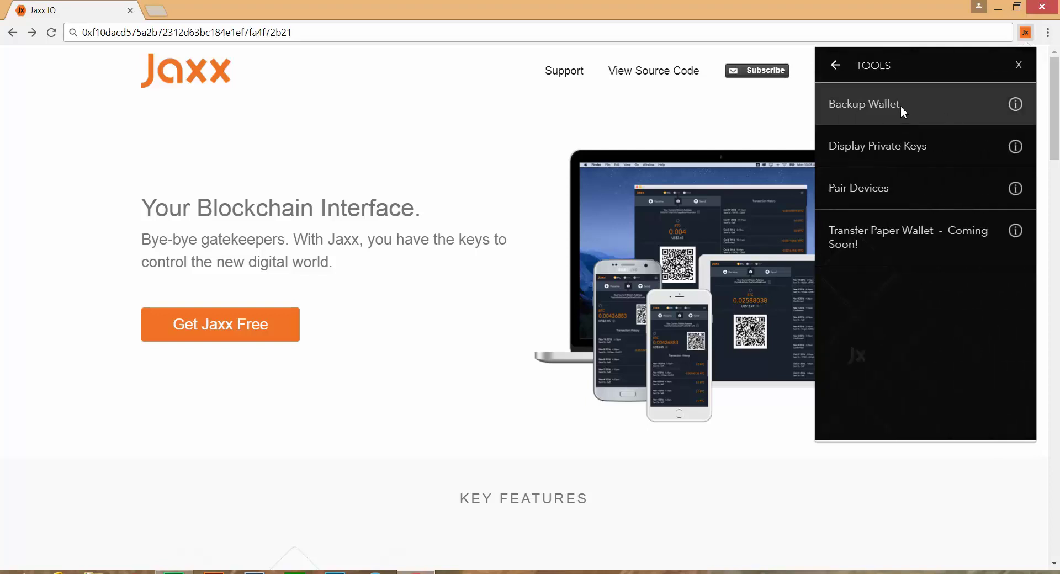
{"action": "left_click", "coordinate": [918, 110]}
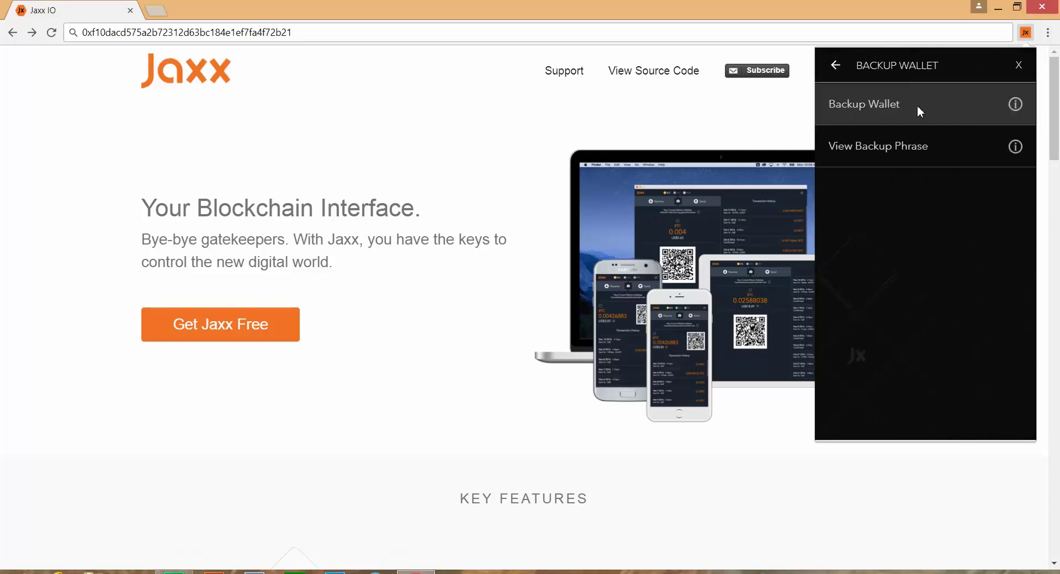
{"action": "left_click", "coordinate": [928, 147]}
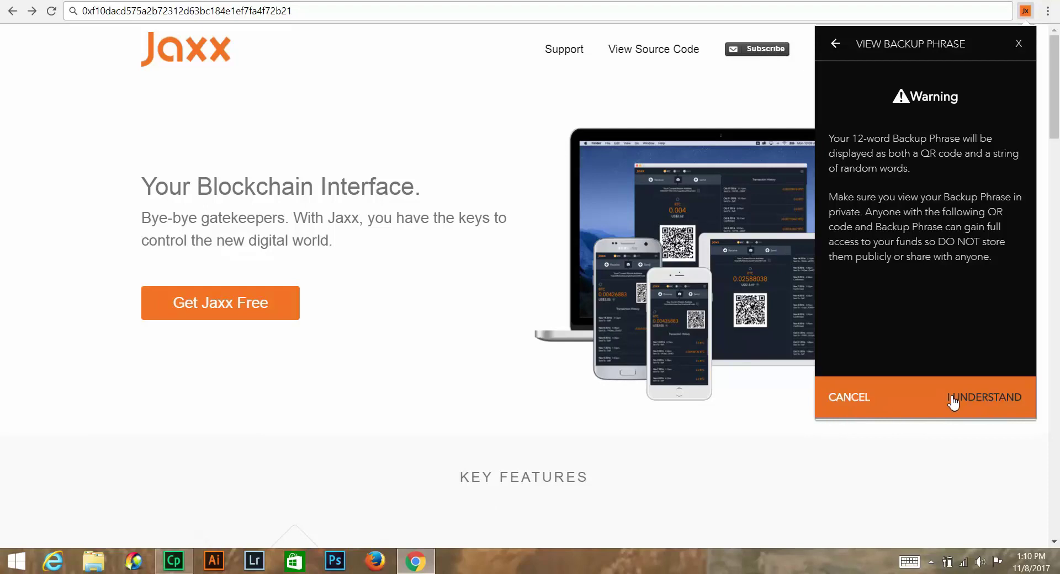
Accept the warning to reveal the QR code and 12-word phrase, then back out to Bitcoin
{"action": "left_click", "coordinate": [923, 396]}
{"action": "left_click", "coordinate": [907, 323]}
{"action": "left_click", "coordinate": [862, 397]}
{"action": "left_click", "coordinate": [975, 395]}
{"action": "left_click", "coordinate": [834, 47]}
{"action": "left_click", "coordinate": [1017, 43]}
Return to Tools > Backup Wallet > View Backup Phrase and accept the warning to show the 12 words
{"action": "left_click", "coordinate": [1020, 44]}
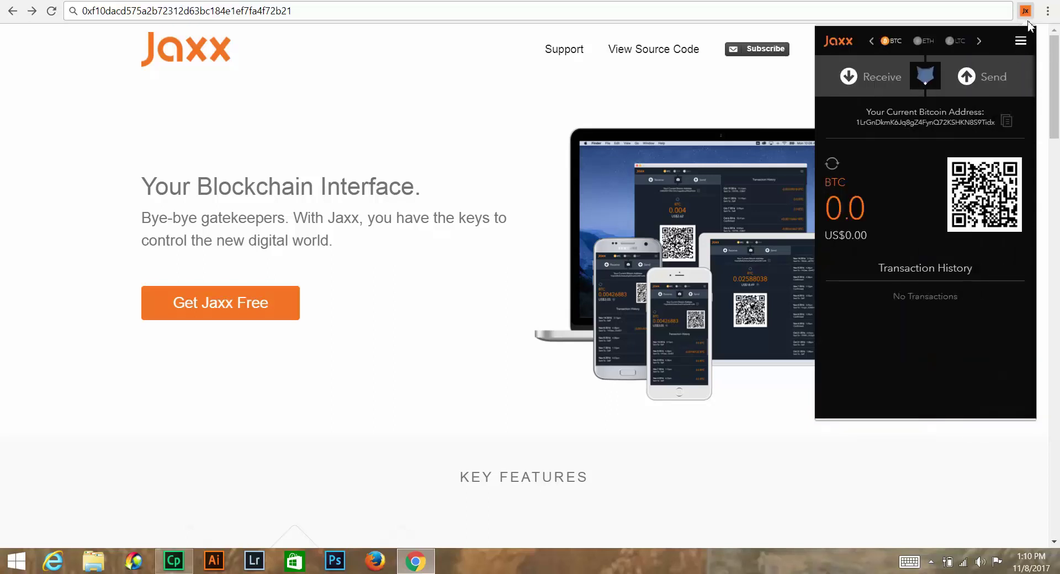
{"action": "left_click", "coordinate": [1019, 43]}
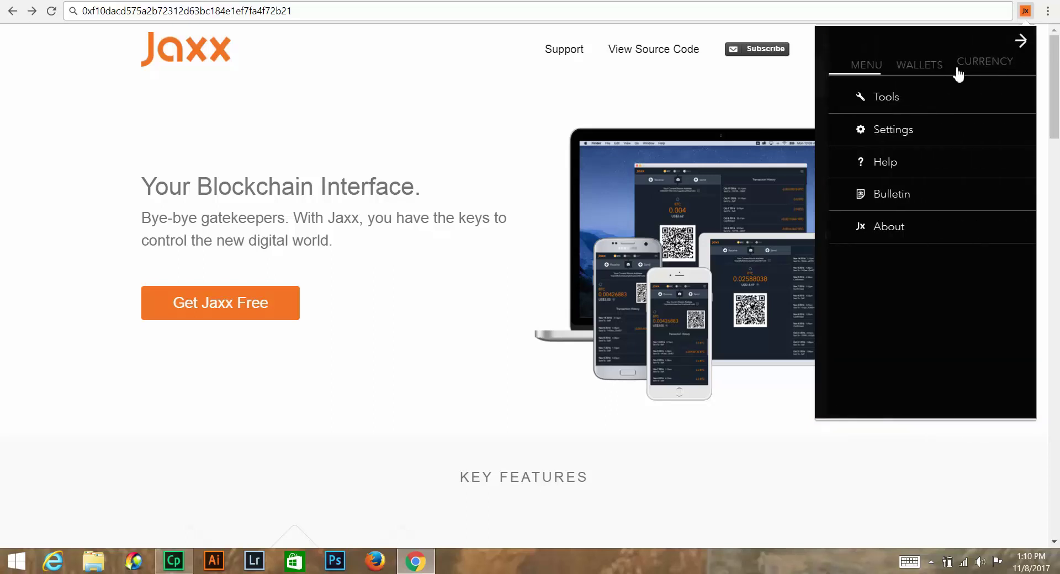
{"action": "left_click", "coordinate": [1020, 42]}
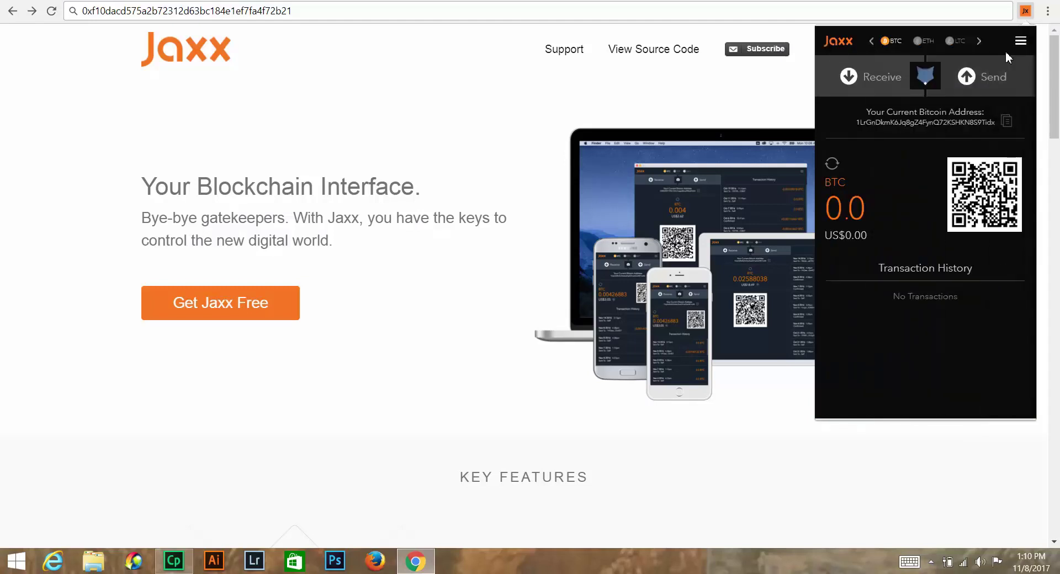
{"action": "left_click", "coordinate": [1019, 43]}
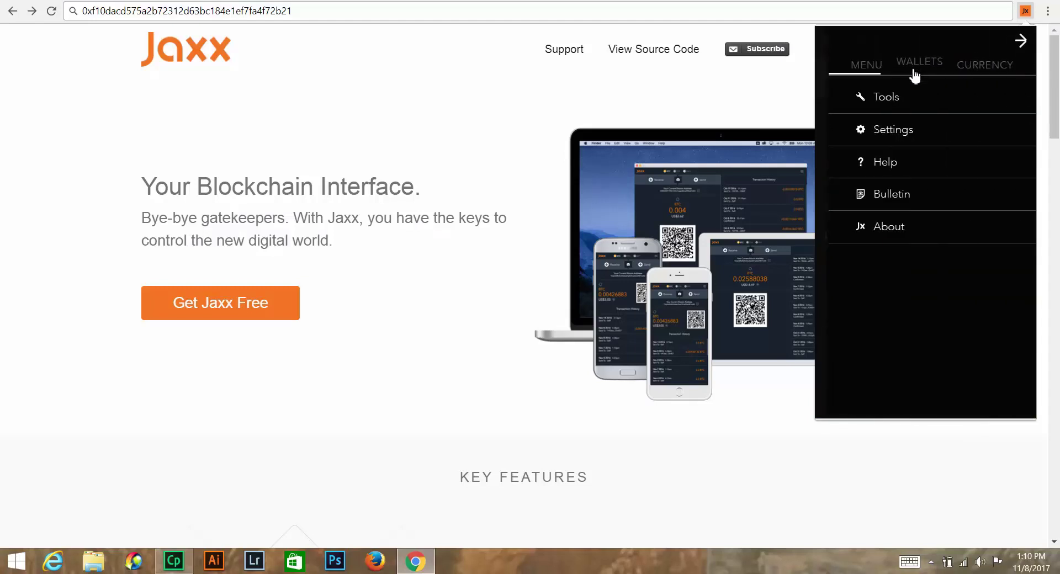
{"action": "left_click", "coordinate": [893, 100]}
{"action": "left_click", "coordinate": [954, 92]}
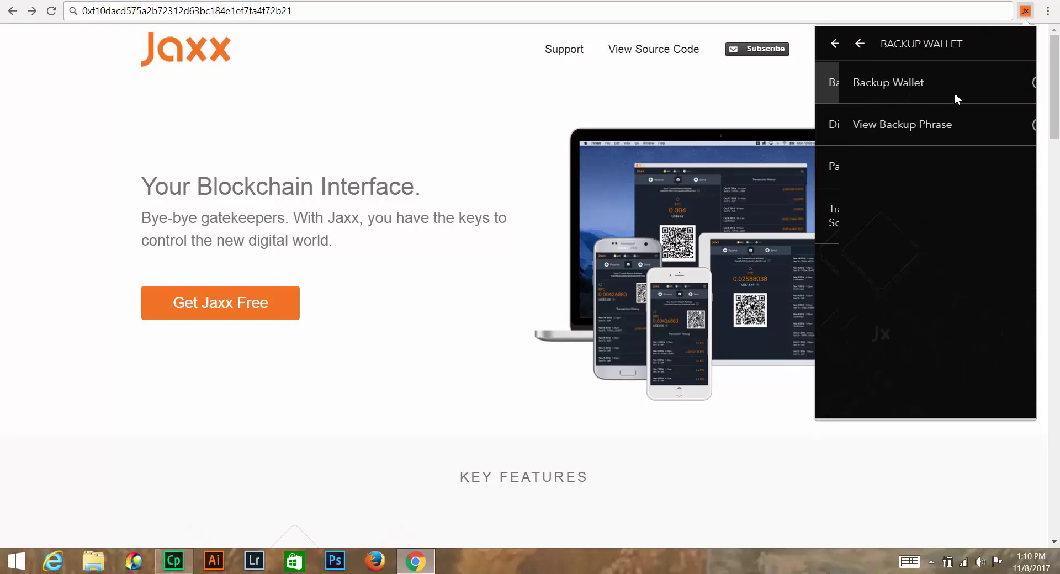
{"action": "left_click", "coordinate": [953, 115]}
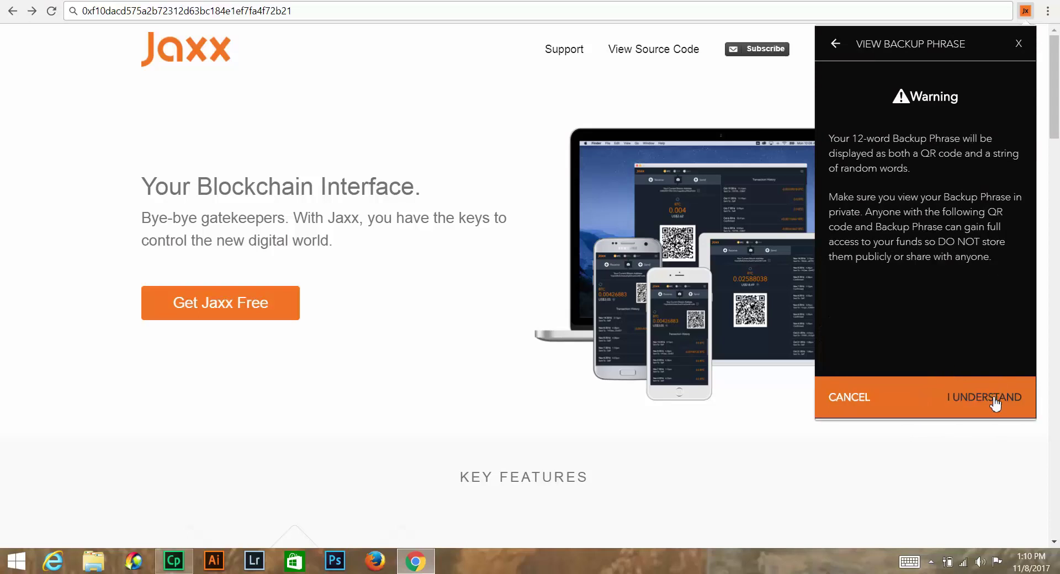
{"action": "left_click", "coordinate": [995, 404]}
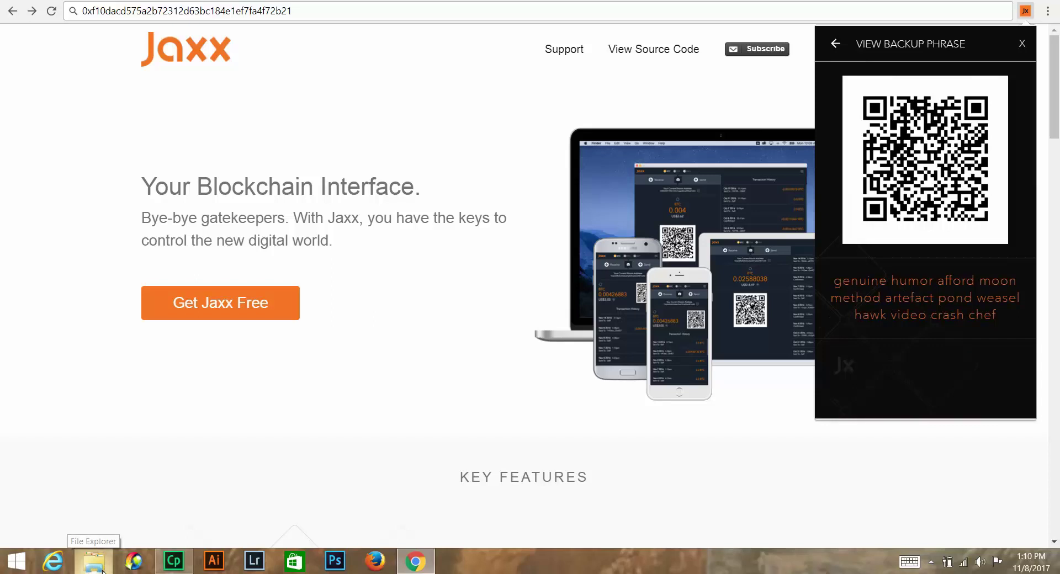
Open File Explorer on the This PC view
{"action": "left_click", "coordinate": [94, 561]}
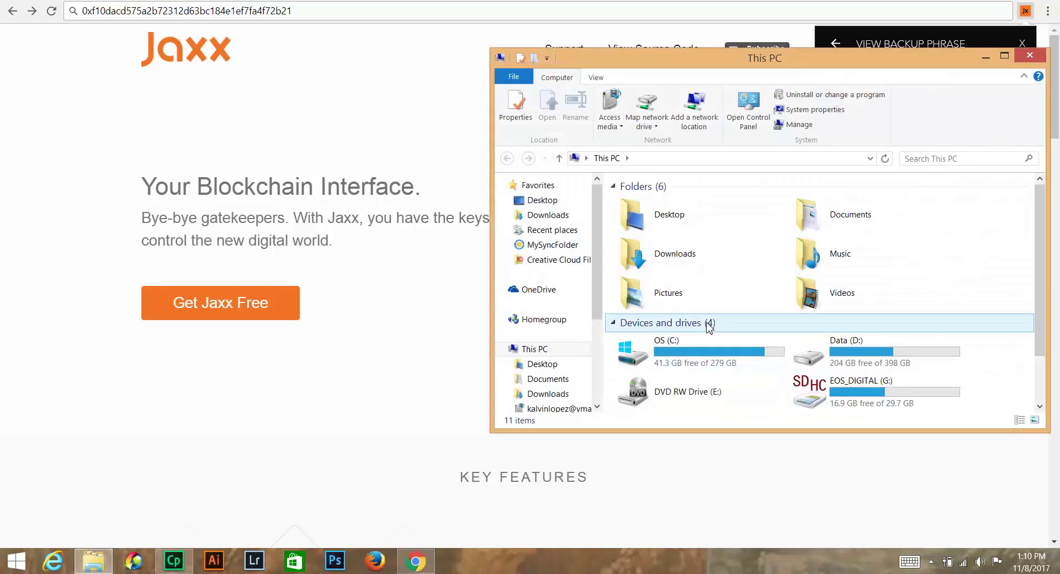
{"action": "right_click", "coordinate": [901, 268]}
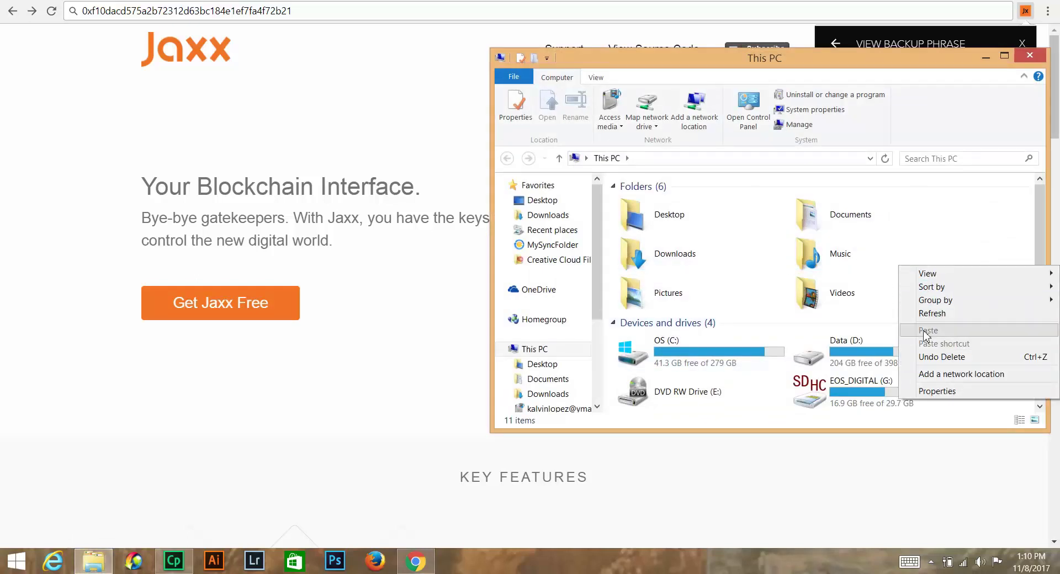
{"action": "left_click", "coordinate": [884, 319]}
{"action": "right_click", "coordinate": [884, 319]}
{"action": "left_click", "coordinate": [886, 288]}
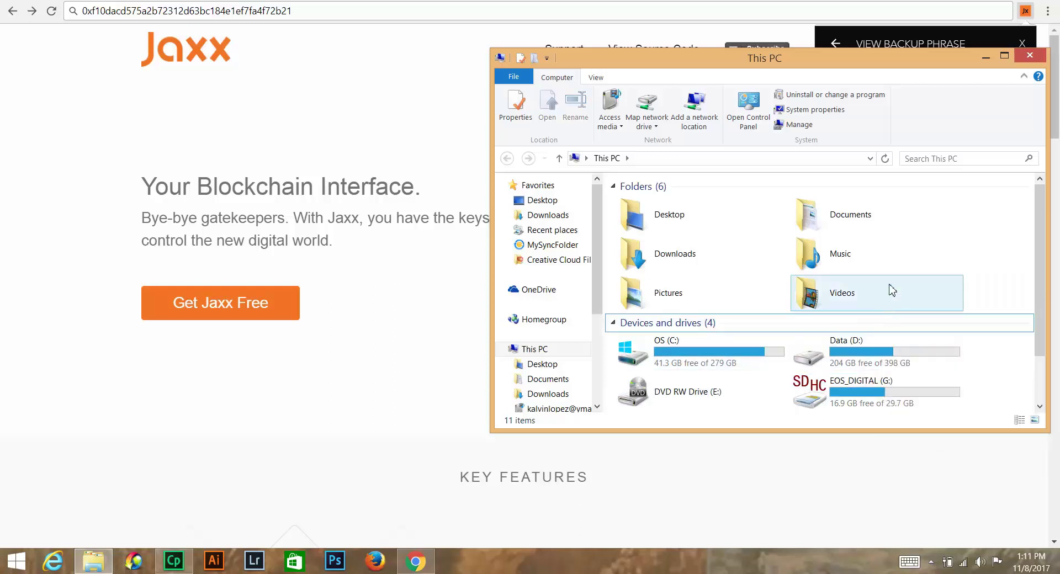
{"action": "right_click", "coordinate": [891, 287]}
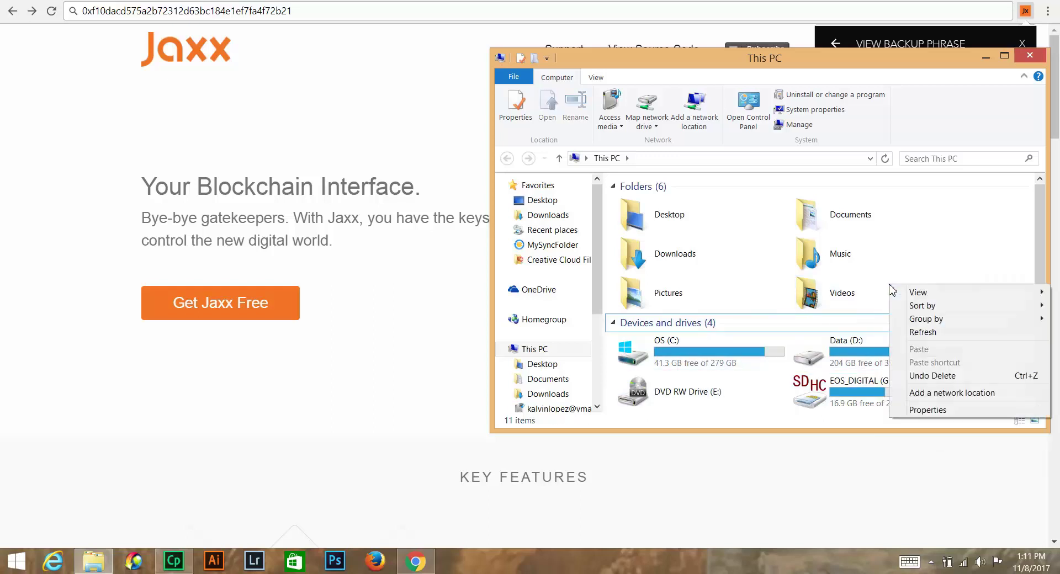
Create a "New folder" on the Desktop and open it
{"action": "double_click", "coordinate": [681, 217]}
{"action": "right_click", "coordinate": [730, 336]}
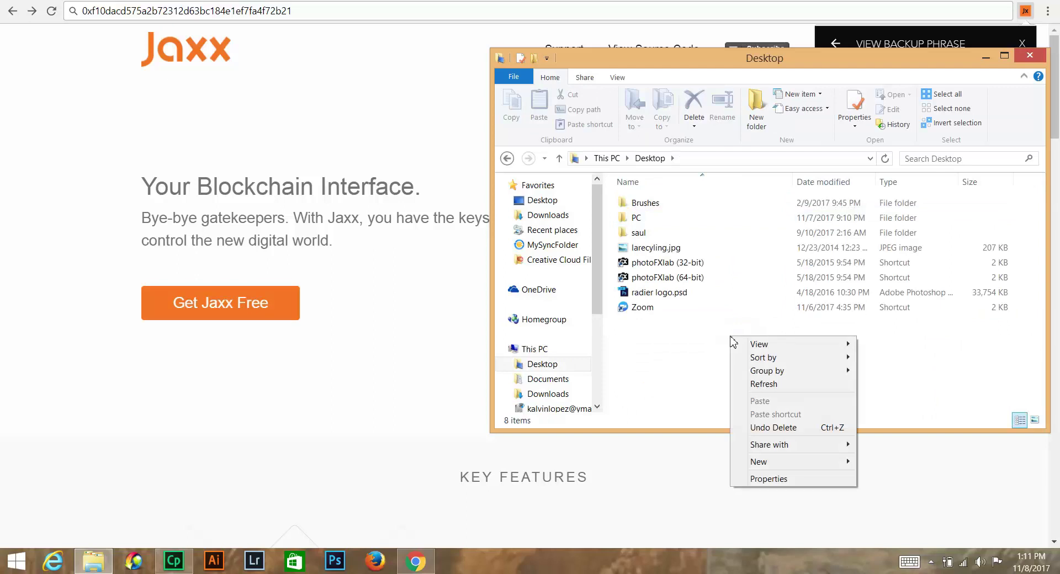
{"action": "mouse_move", "coordinate": [805, 465]}
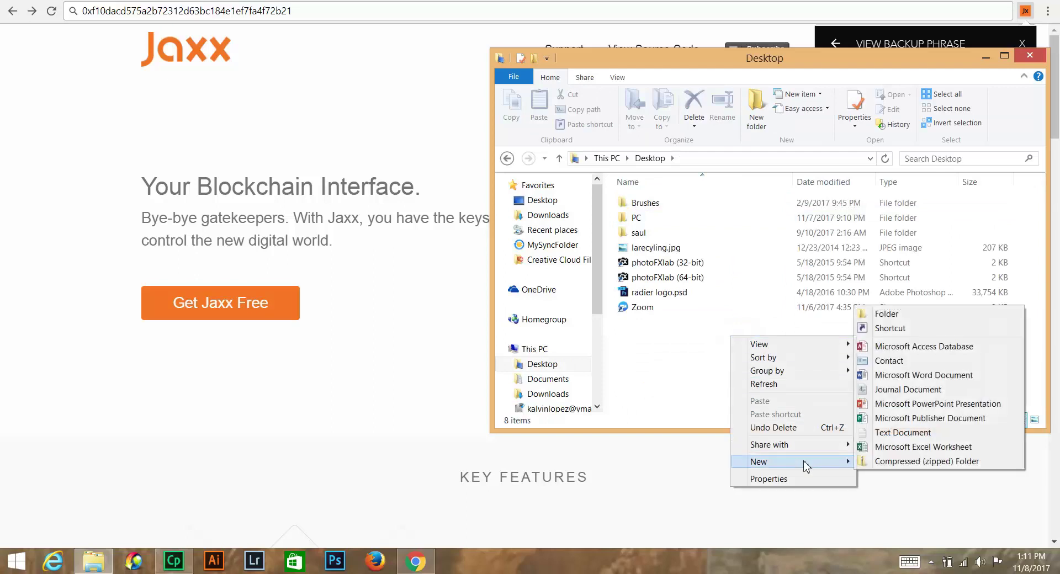
{"action": "left_click", "coordinate": [899, 313]}
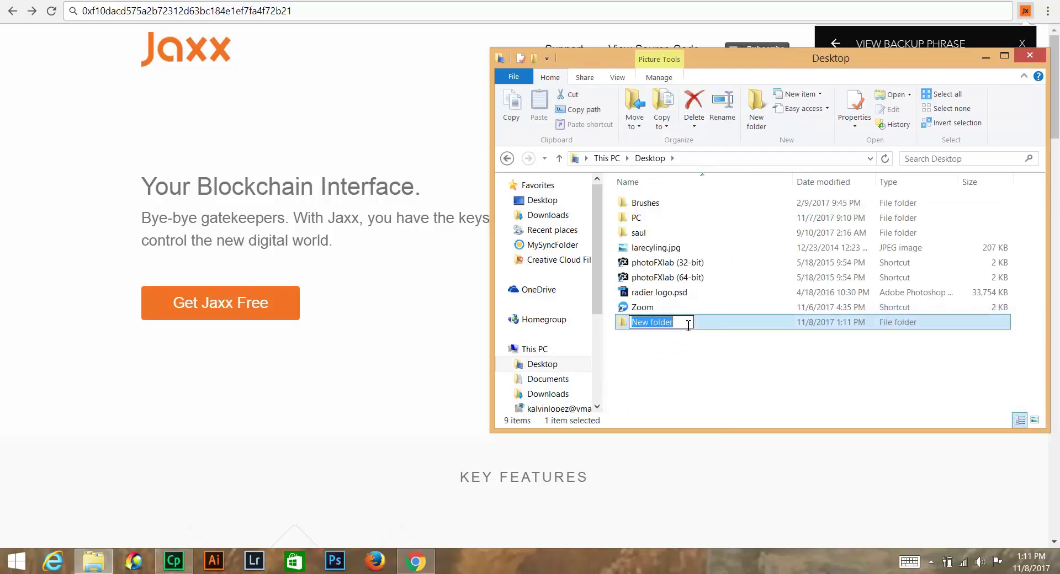
{"action": "double_click", "coordinate": [726, 321]}
{"action": "right_click", "coordinate": [668, 246]}
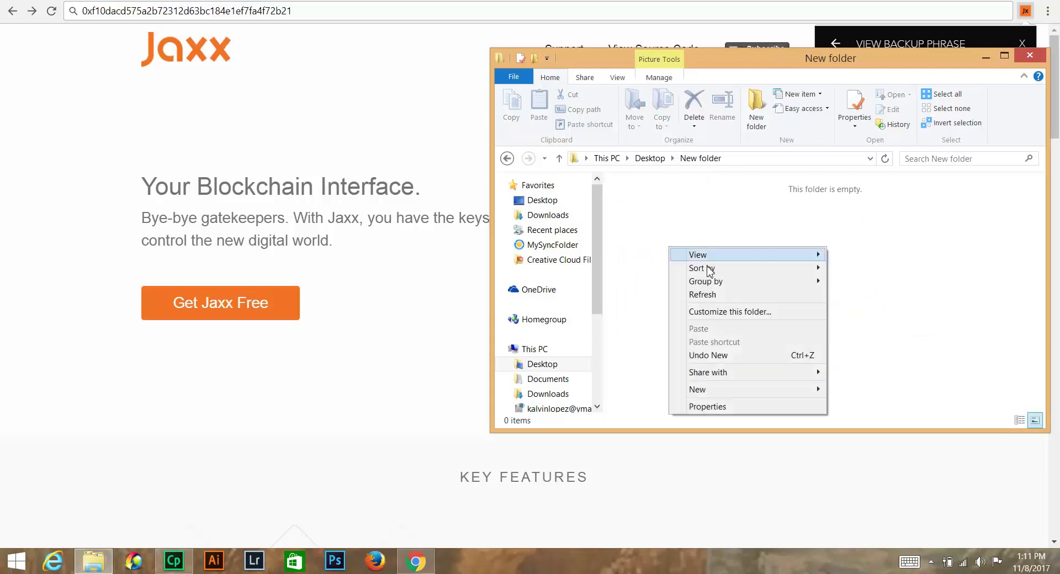
Create New Text Document.txt, type 'genidgsdgdsf dgsdgsdg sdsd' in Notepad, and save on closing
{"action": "mouse_move", "coordinate": [753, 389]}
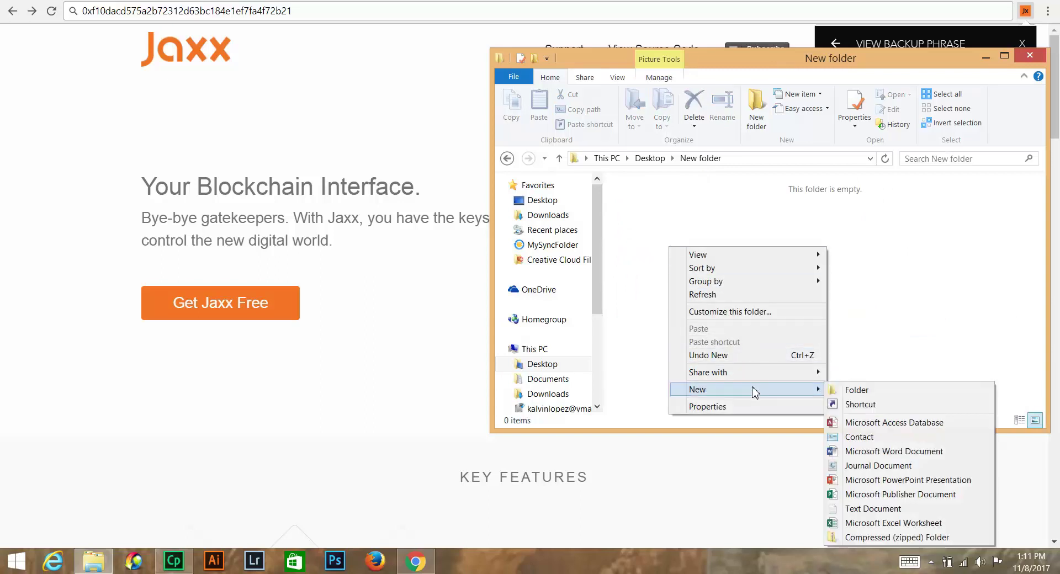
{"action": "left_click", "coordinate": [913, 509]}
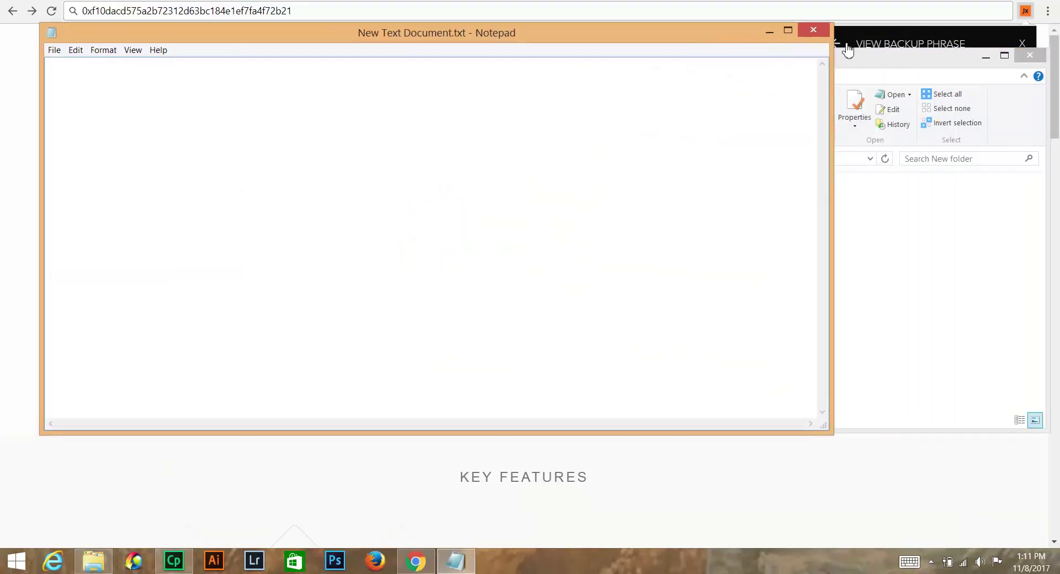
{"action": "left_click", "coordinate": [1030, 54]}
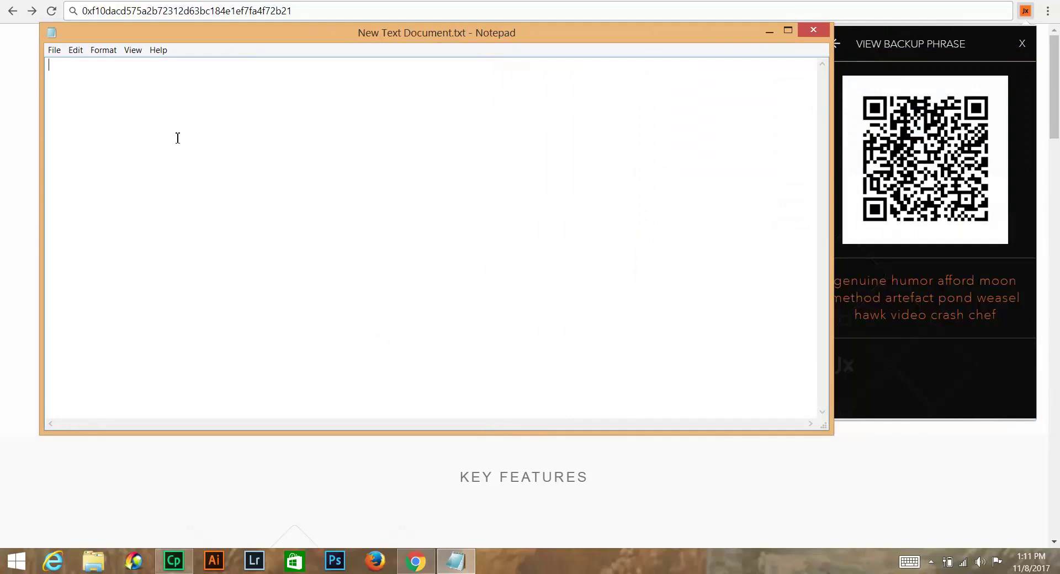
{"action": "type", "text": "genidgsdgdsf dgsdgsdg sd"}
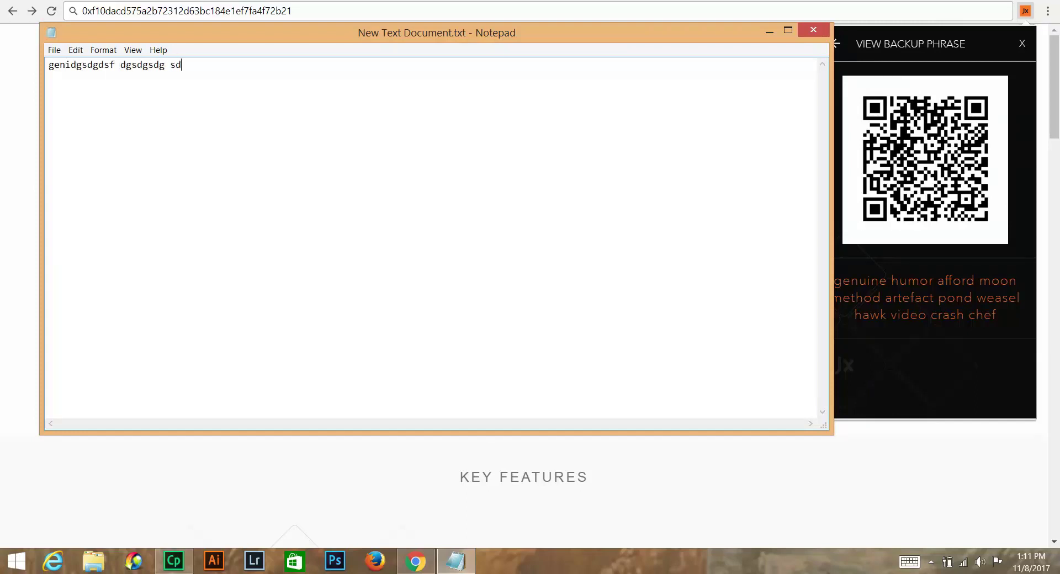
{"action": "type", "text": "sd"}
{"action": "left_click", "coordinate": [813, 31]}
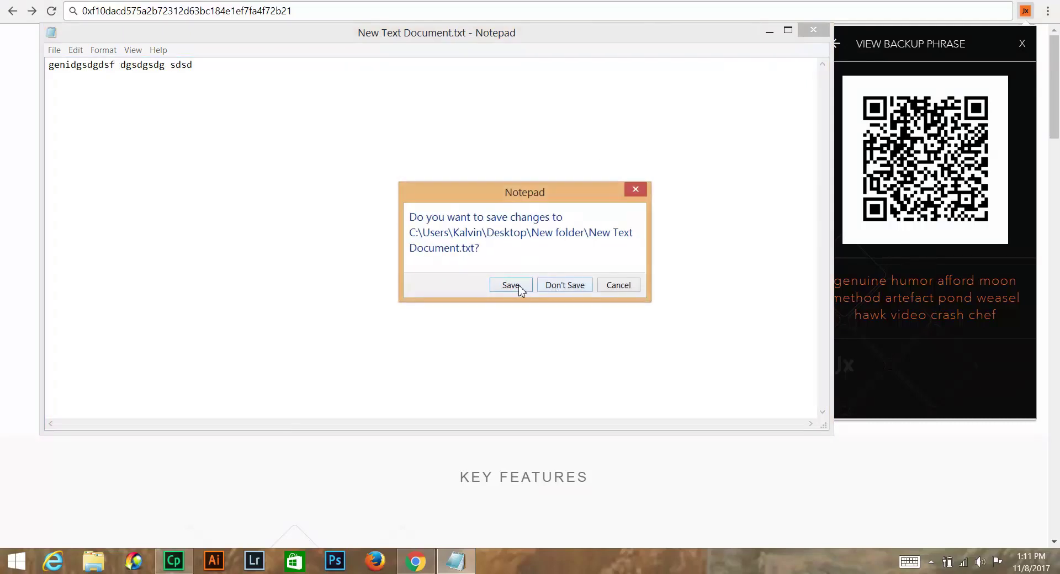
{"action": "left_click", "coordinate": [518, 286]}
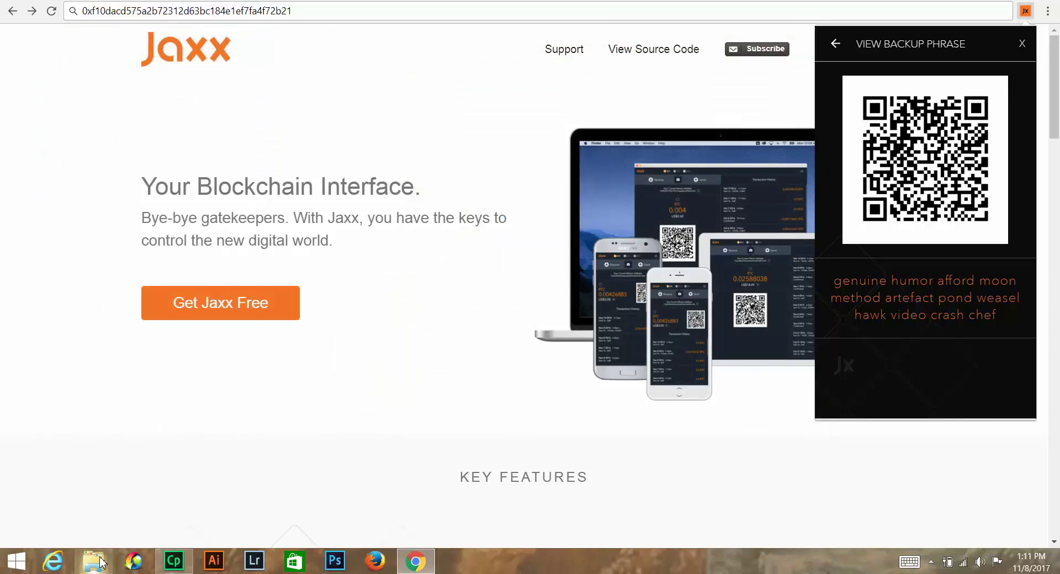
{"action": "double_click", "coordinate": [100, 562]}
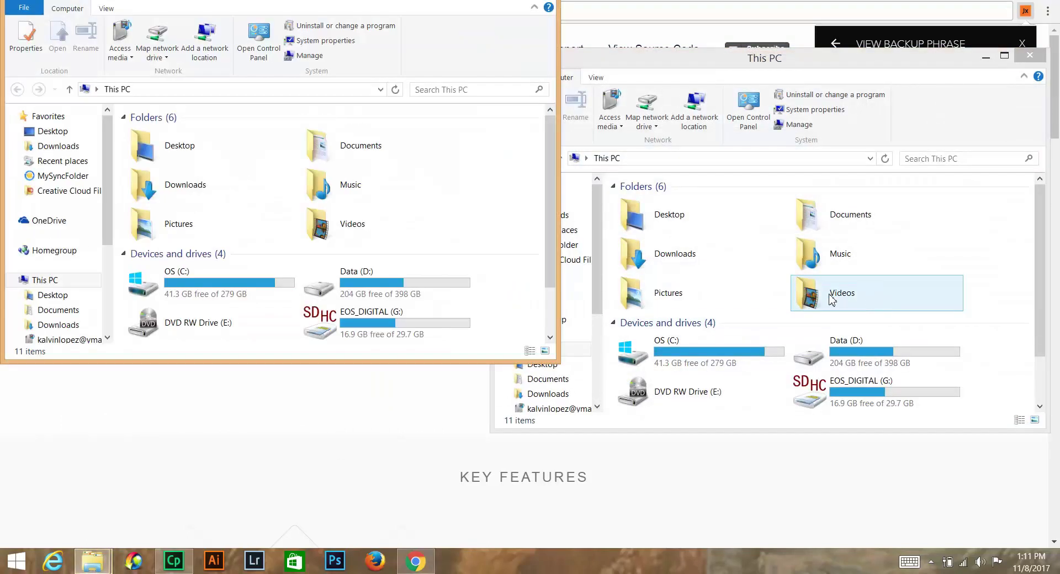
{"action": "left_click", "coordinate": [782, 106]}
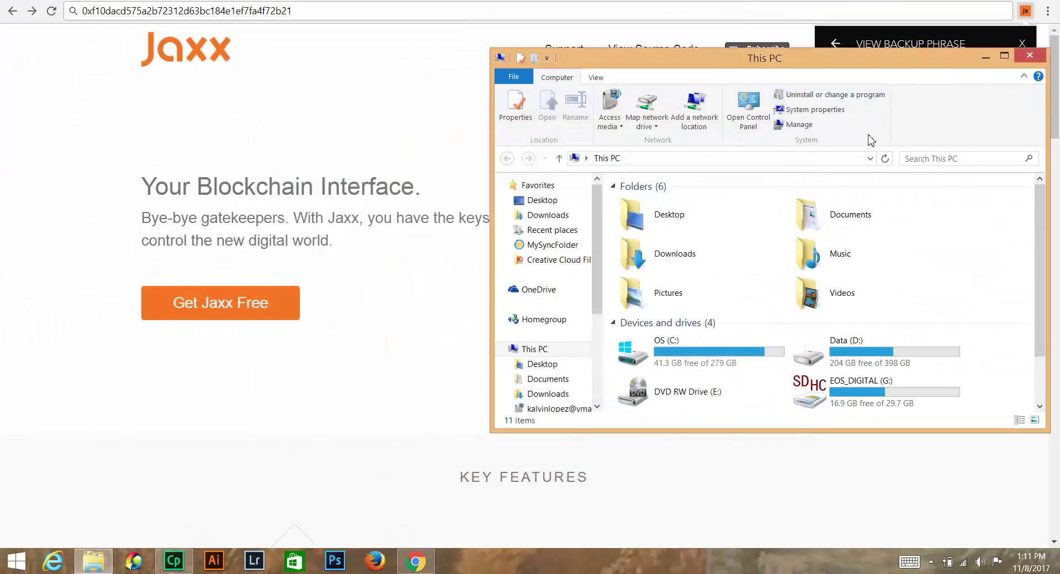
{"action": "double_click", "coordinate": [686, 226]}
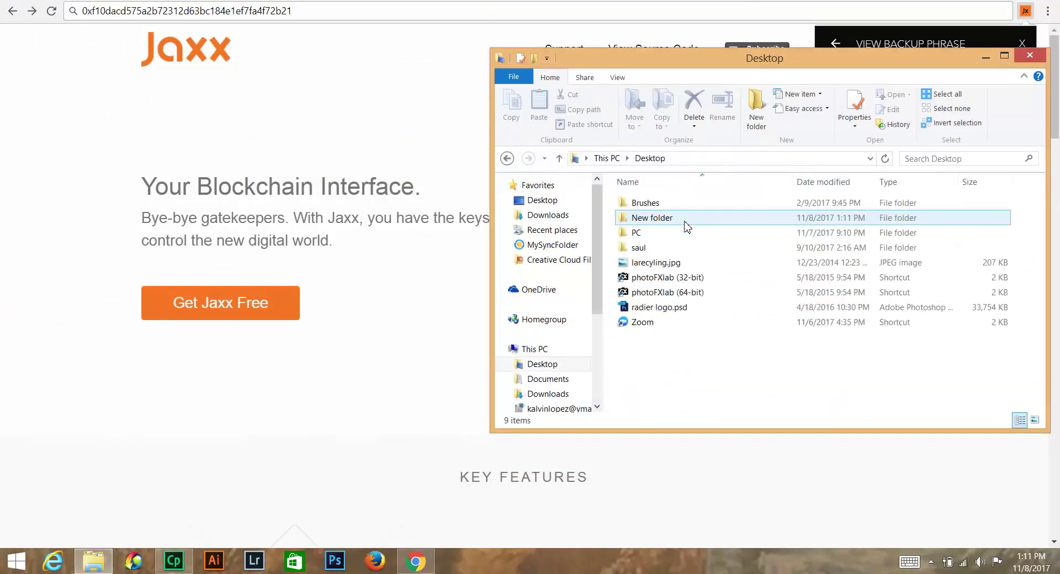
{"action": "double_click", "coordinate": [686, 226]}
{"action": "left_click", "coordinate": [662, 229]}
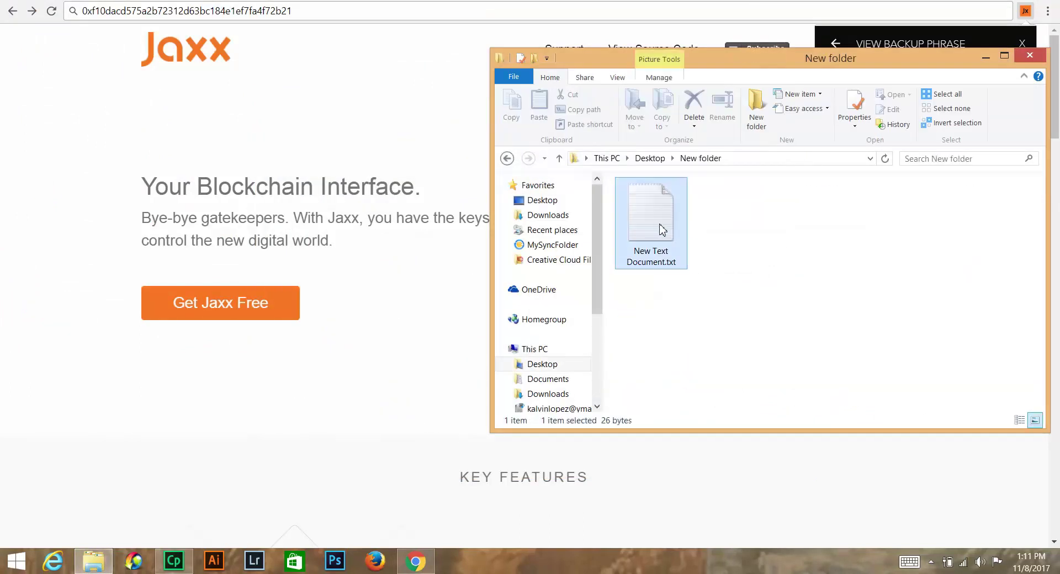
{"action": "double_click", "coordinate": [662, 229]}
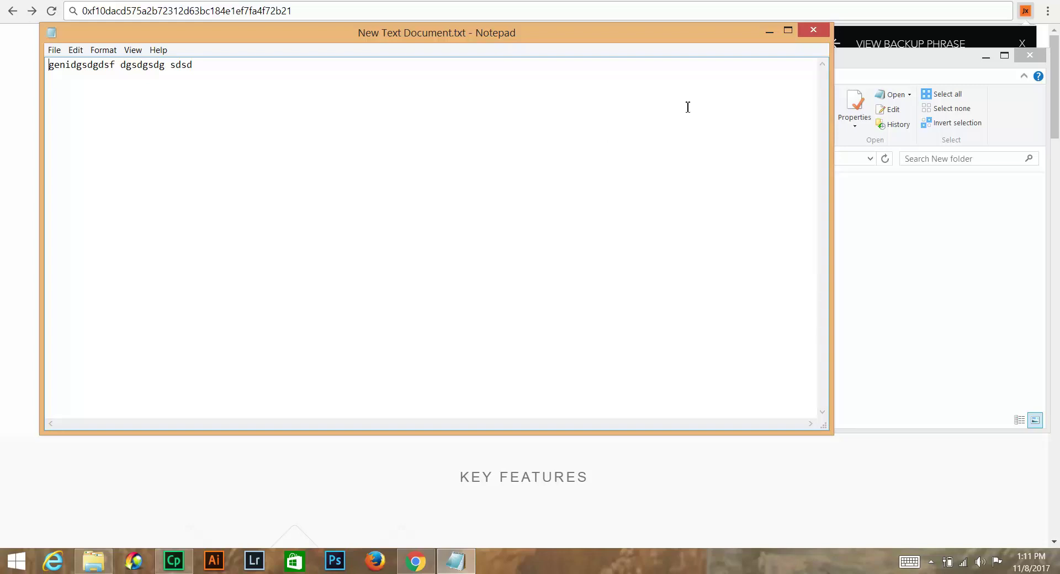
{"action": "left_click", "coordinate": [810, 30]}
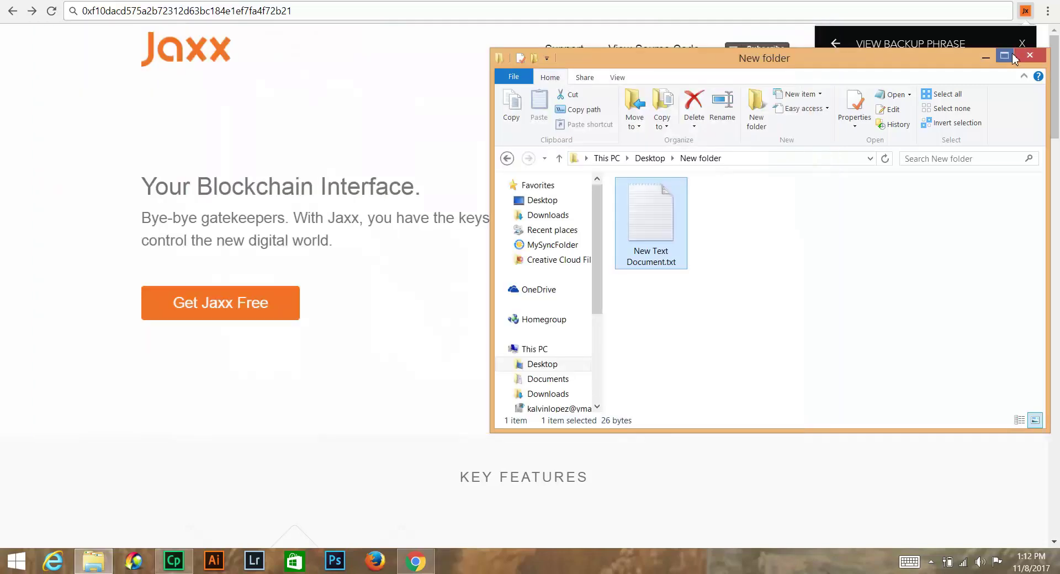
{"action": "left_click", "coordinate": [1030, 60]}
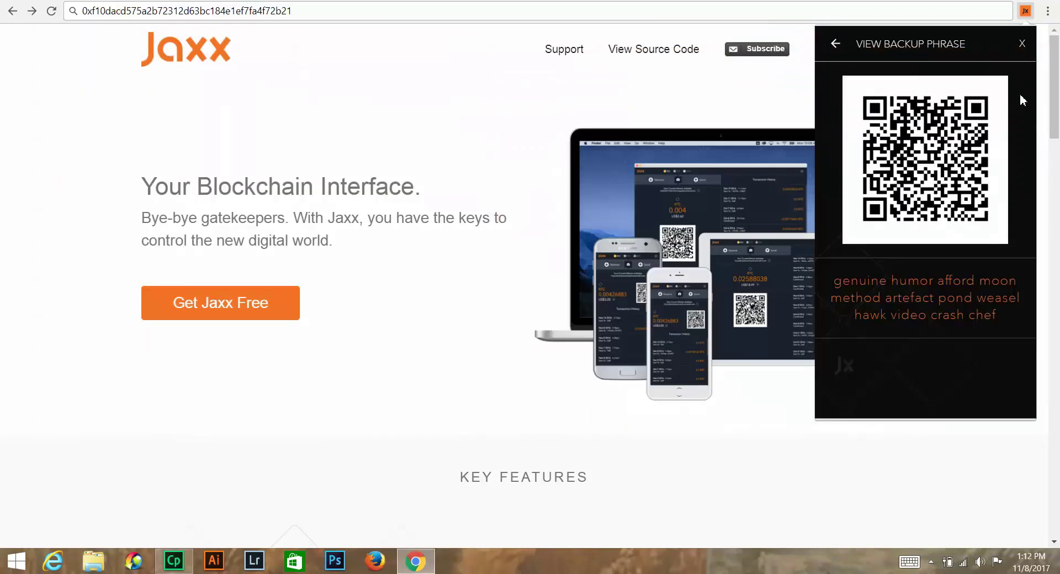
Back out to Tools, choose View Private Keys, and accept the warning to list Bitcoin, Ethereum and Litecoin keys
{"action": "left_click", "coordinate": [837, 46]}
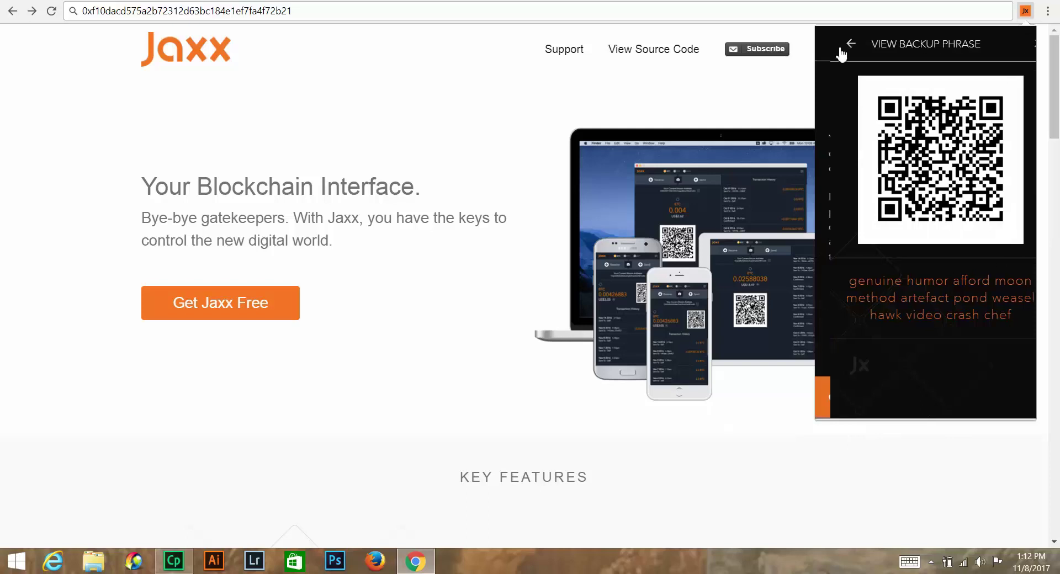
{"action": "left_click", "coordinate": [839, 48]}
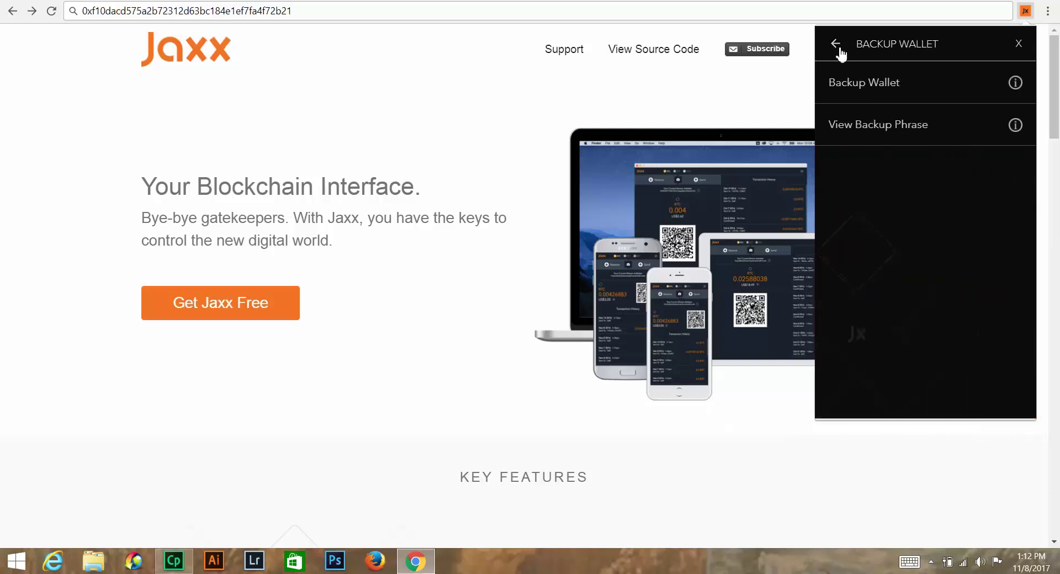
{"action": "left_click", "coordinate": [839, 49]}
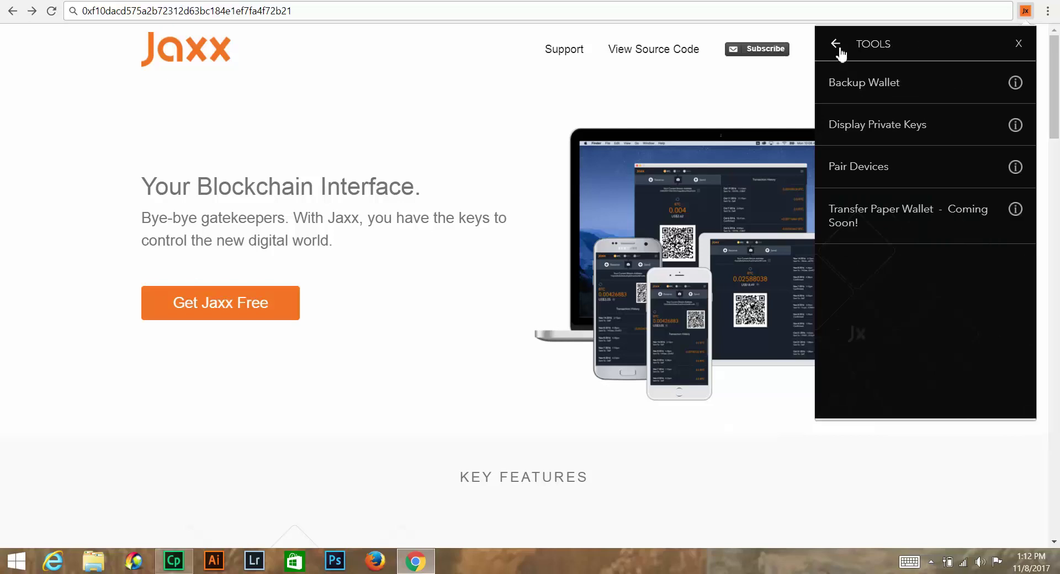
{"action": "left_click", "coordinate": [977, 133]}
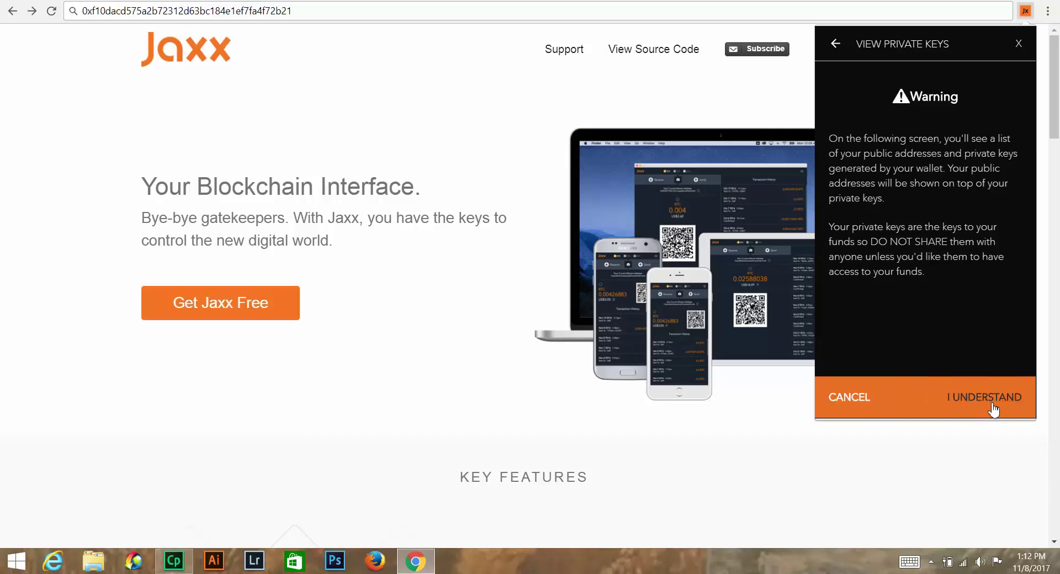
{"action": "left_click", "coordinate": [993, 409]}
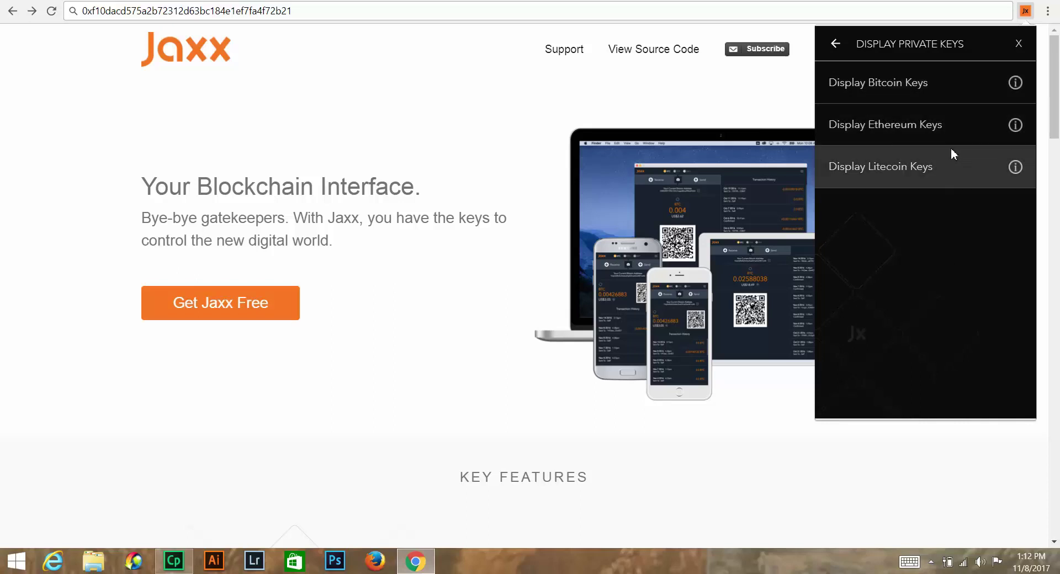
{"action": "left_click", "coordinate": [956, 90]}
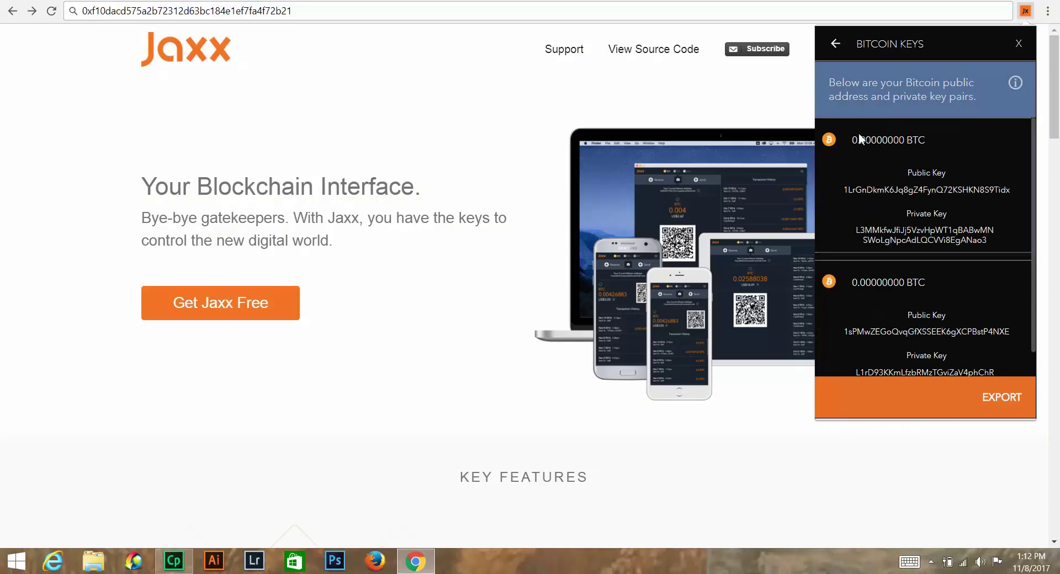
{"action": "left_click_drag", "start_coordinate": [842, 189], "coordinate": [1010, 189]}
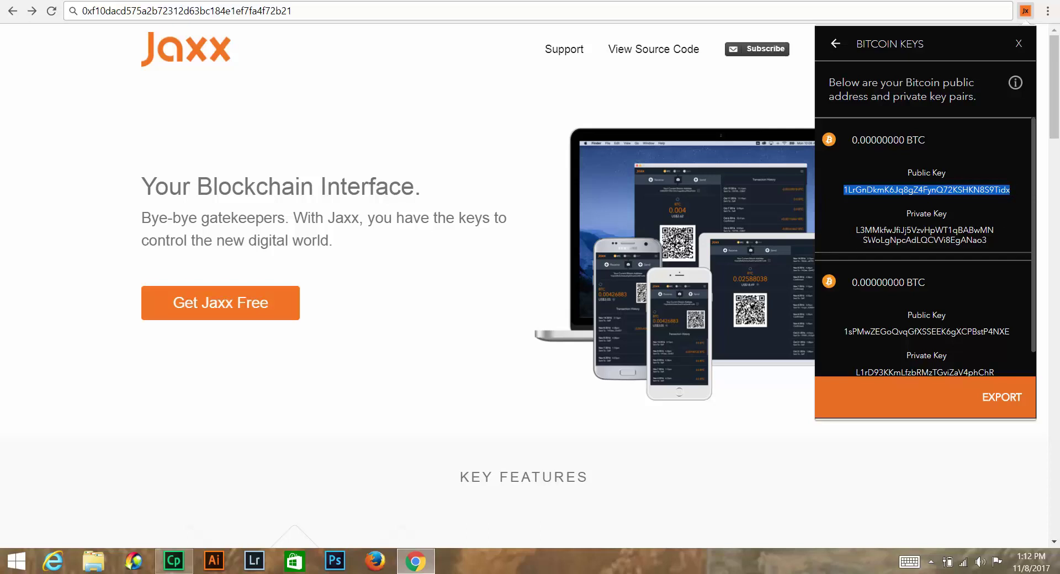
{"action": "scroll", "coordinate": [871, 236], "scroll_direction": "down", "scroll_amount": 1}
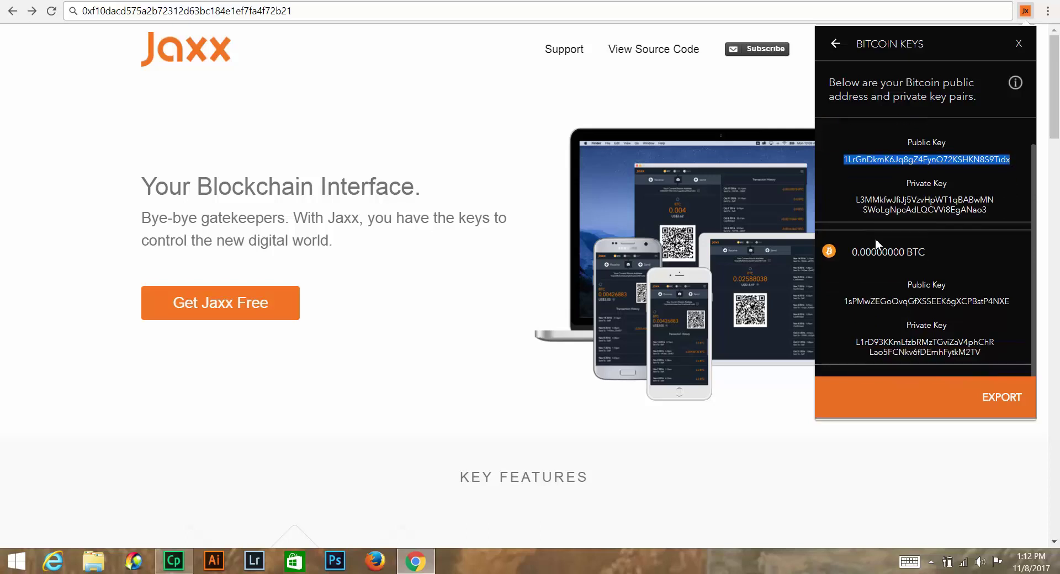
{"action": "scroll", "coordinate": [875, 237], "scroll_direction": "up", "scroll_amount": 1}
{"action": "scroll", "coordinate": [875, 238], "scroll_direction": "down", "scroll_amount": 1}
{"action": "scroll", "coordinate": [969, 221], "scroll_direction": "up", "scroll_amount": 1}
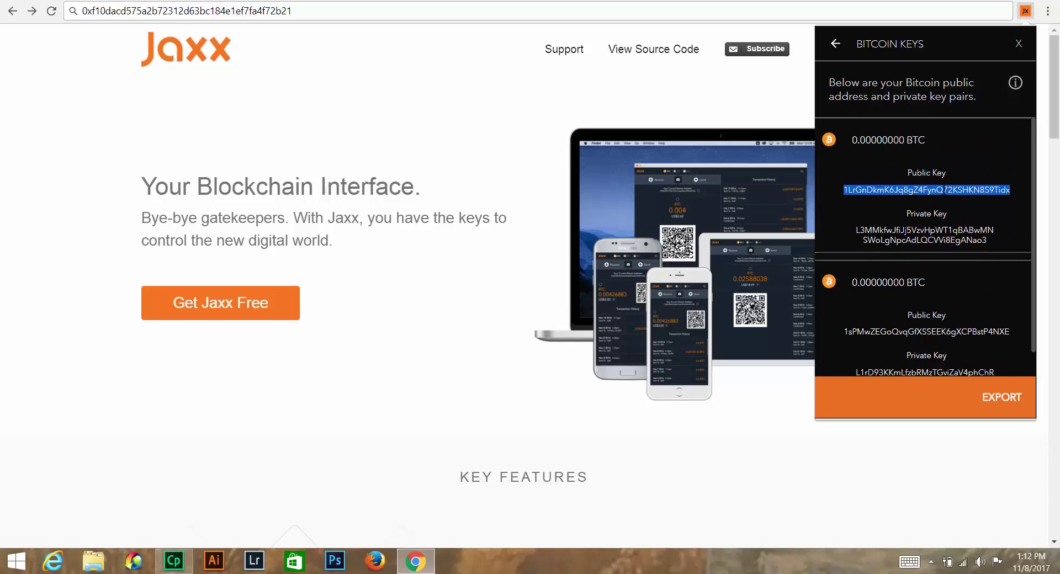
{"action": "scroll", "coordinate": [941, 237], "scroll_direction": "down", "scroll_amount": 1}
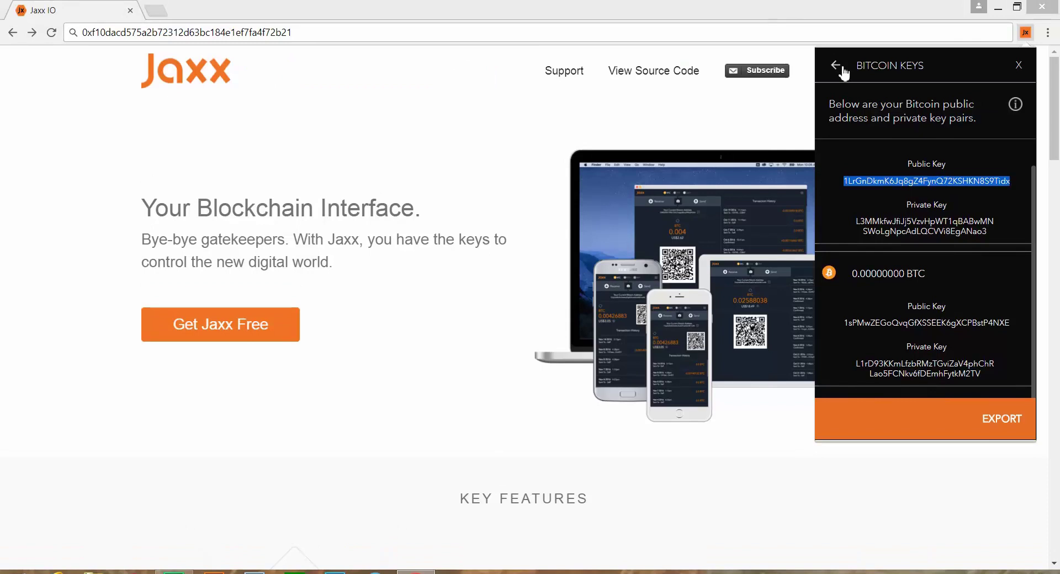
{"action": "left_click", "coordinate": [839, 66]}
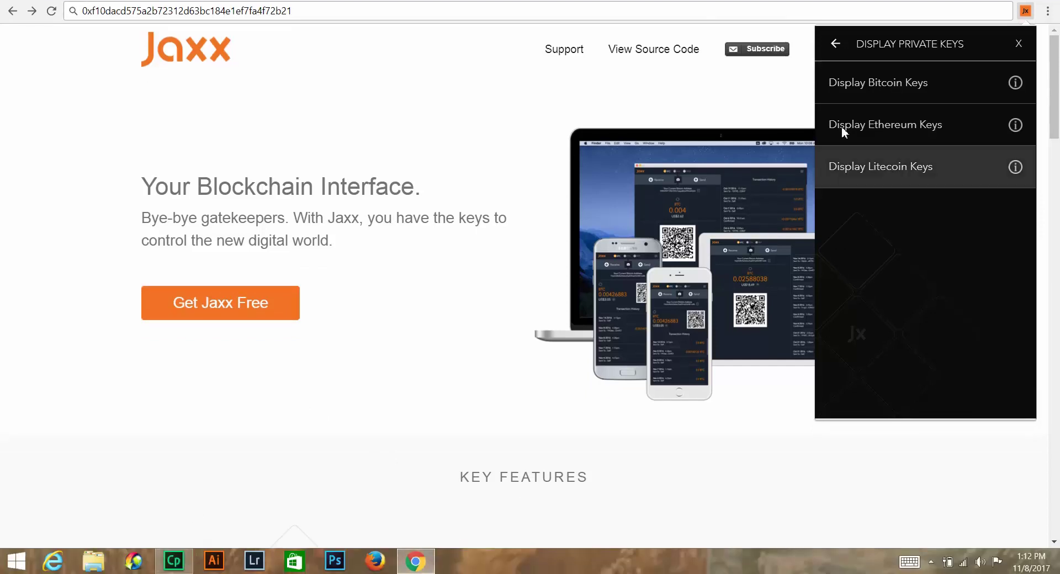
Open Pair Devices > Pair / Restore Wallet, accept the warning, and type test text 'dfdfgdf' as the phrase
{"action": "left_click", "coordinate": [841, 126]}
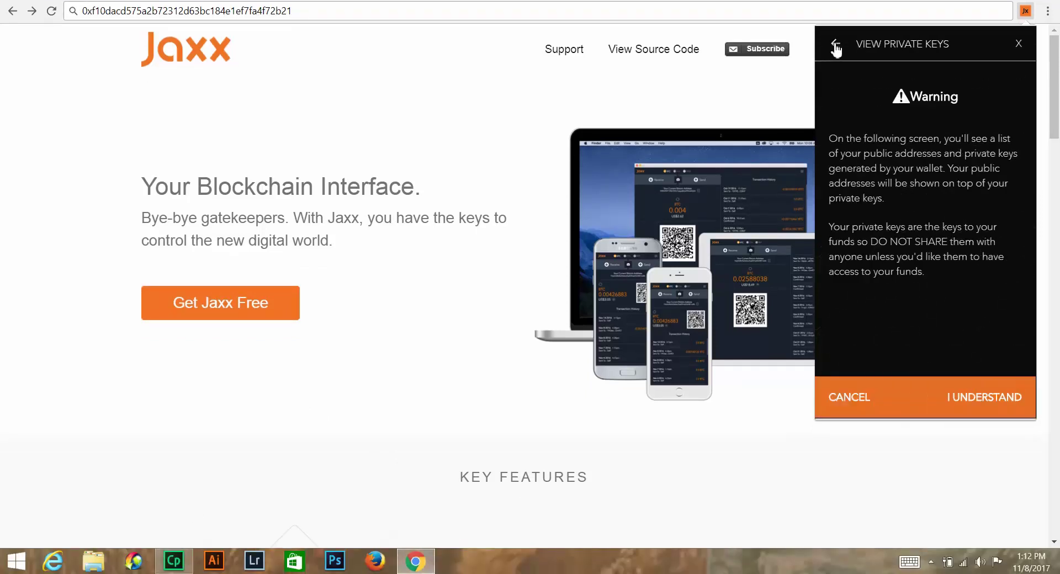
{"action": "left_click", "coordinate": [836, 45]}
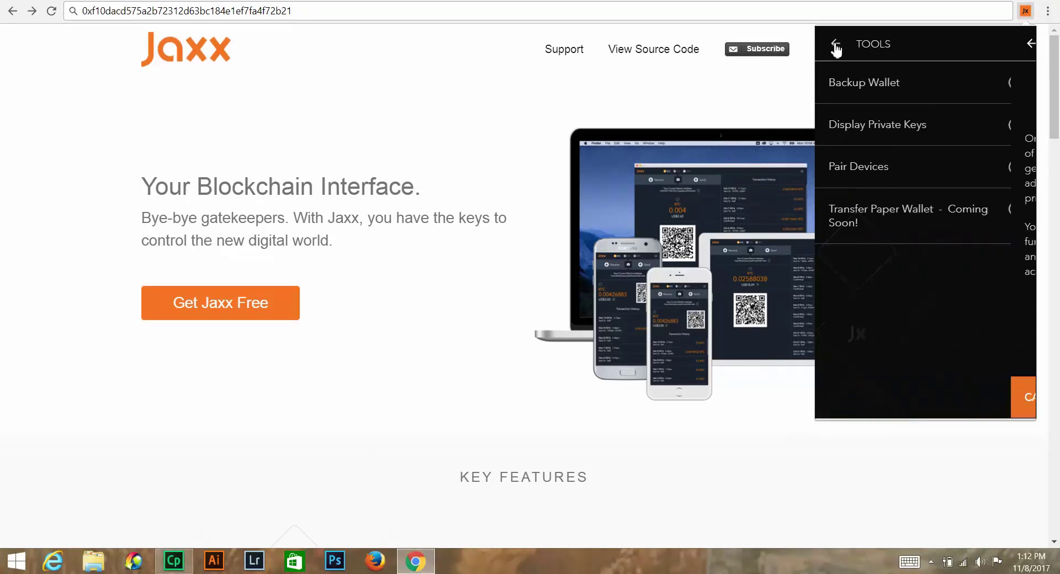
{"action": "left_click", "coordinate": [943, 167]}
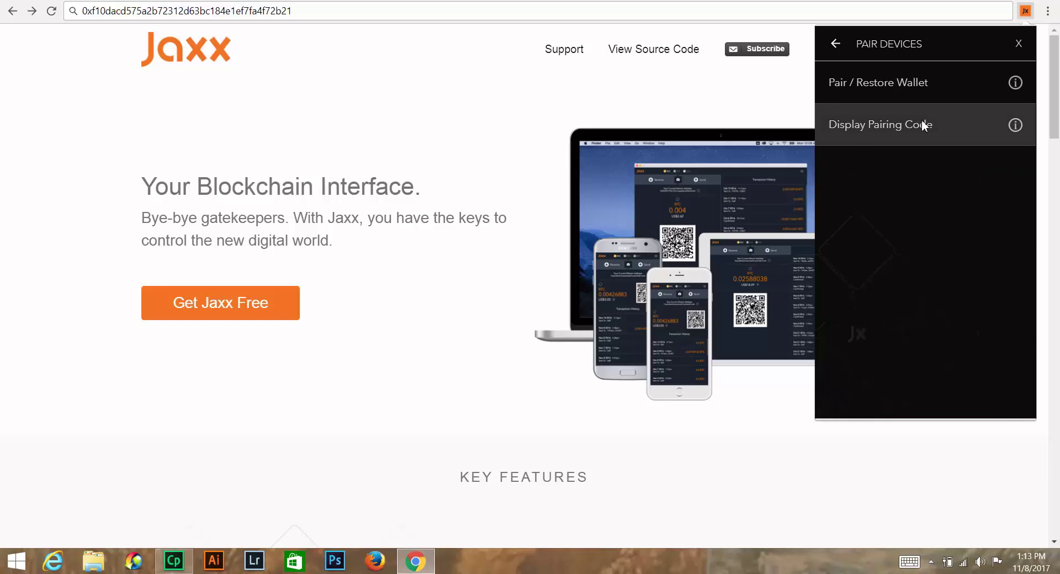
{"action": "left_click", "coordinate": [967, 97]}
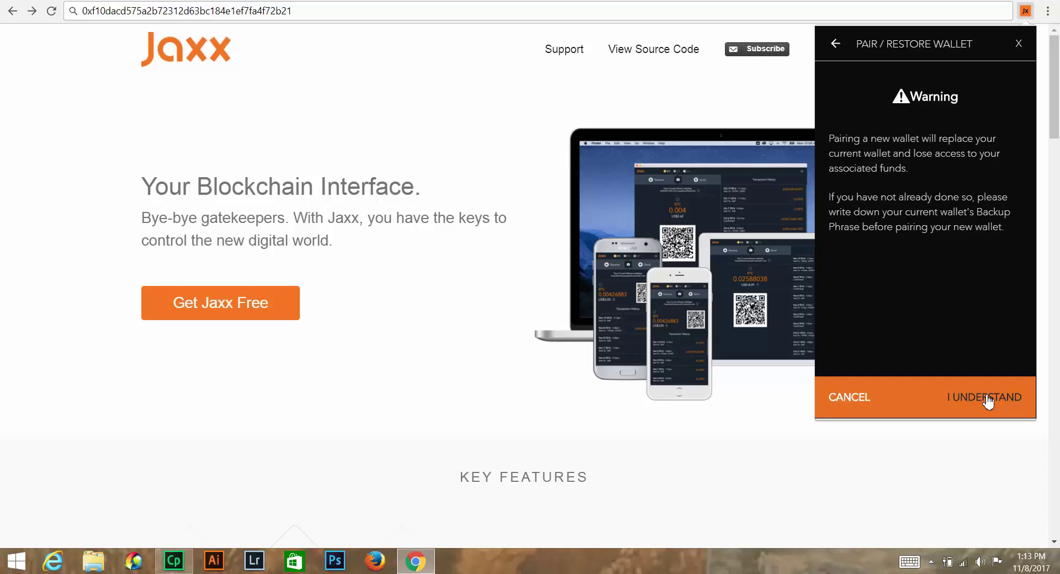
{"action": "left_click", "coordinate": [988, 398]}
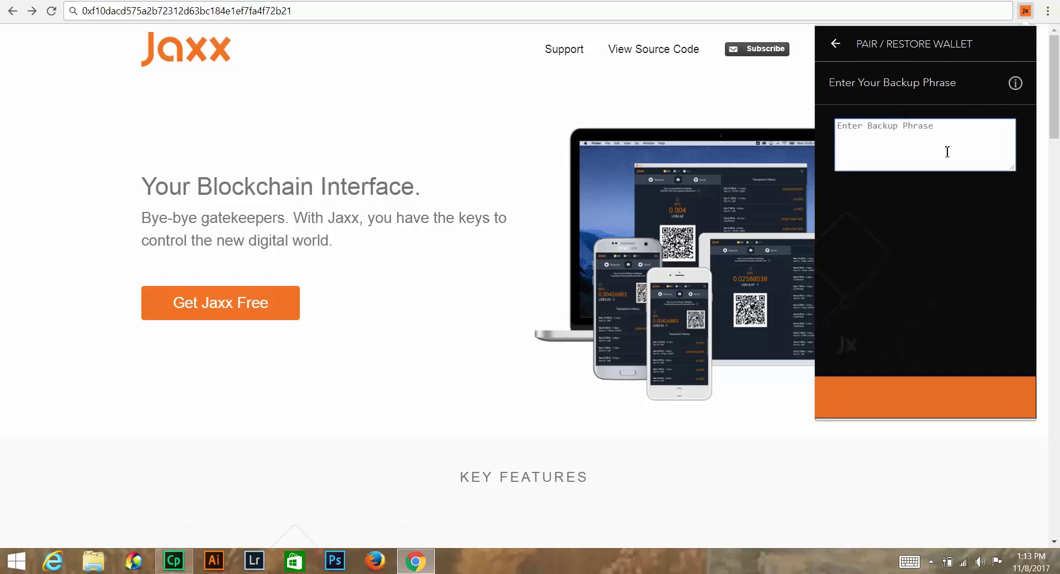
{"action": "type", "text": "dfdfgdf"}
Back out of the phrase entry through Tools to the main menu without pairing
{"action": "left_click", "coordinate": [835, 43]}
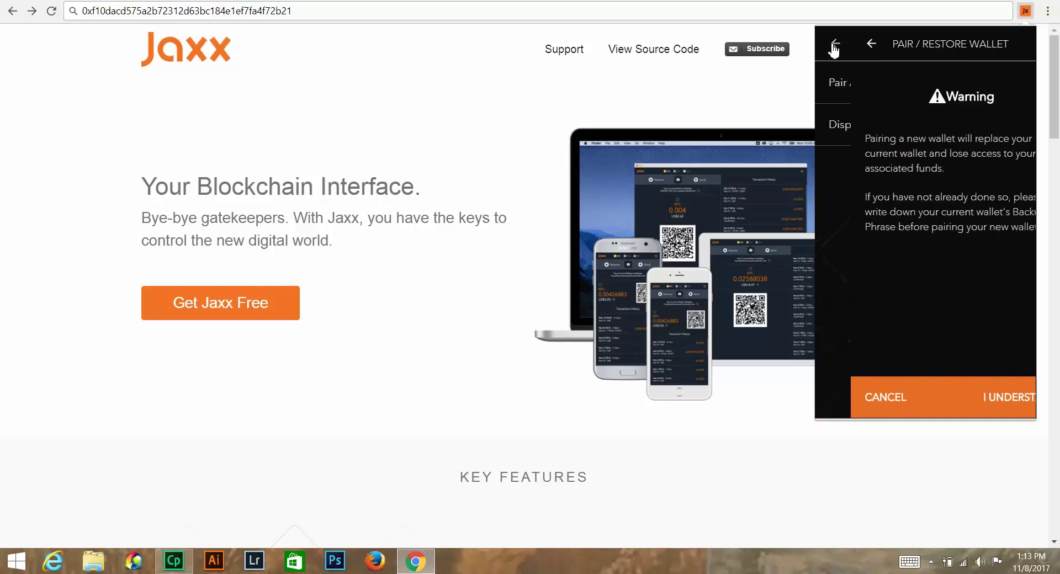
{"action": "left_click", "coordinate": [835, 44]}
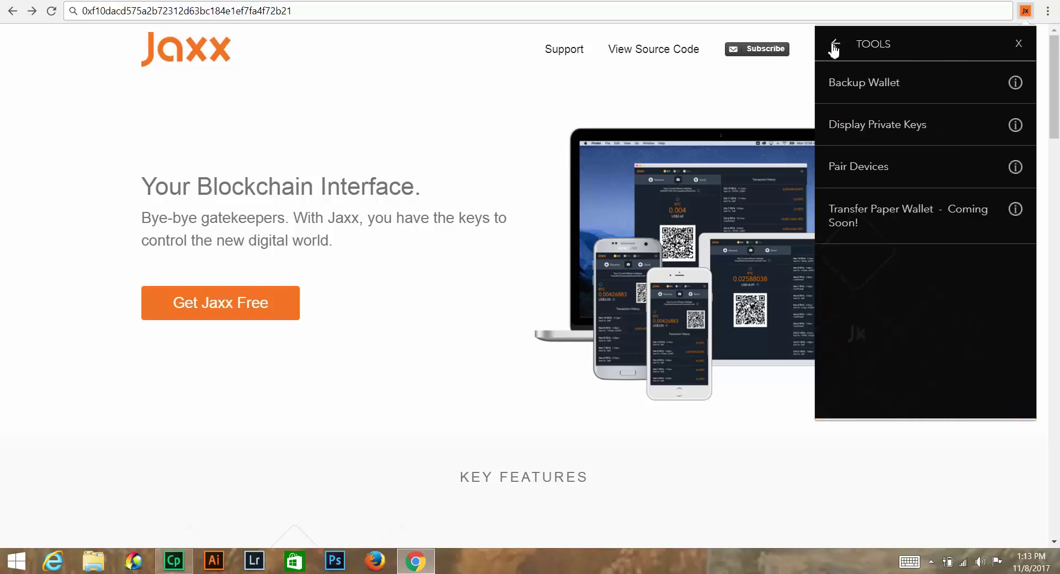
{"action": "left_click", "coordinate": [833, 49]}
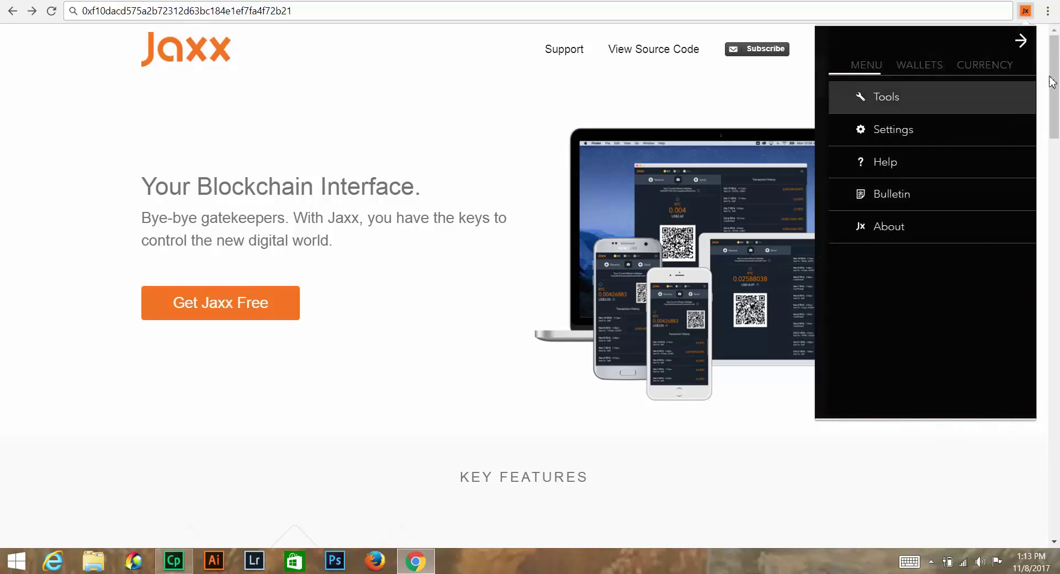
Show the Wallets coin checklist, toggling Monaco and EOS on then off again, leaving Bitcoin, Ethereum, Litecoin
{"action": "left_click", "coordinate": [921, 71]}
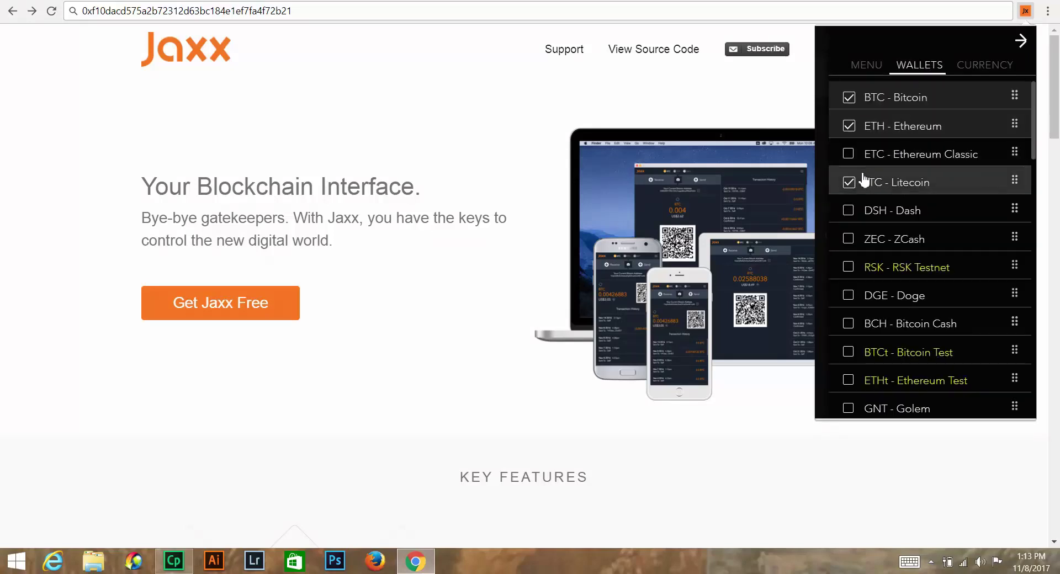
{"action": "scroll", "coordinate": [859, 377], "scroll_direction": "down", "scroll_amount": 5}
{"action": "left_click", "coordinate": [859, 362]}
{"action": "left_click", "coordinate": [853, 301]}
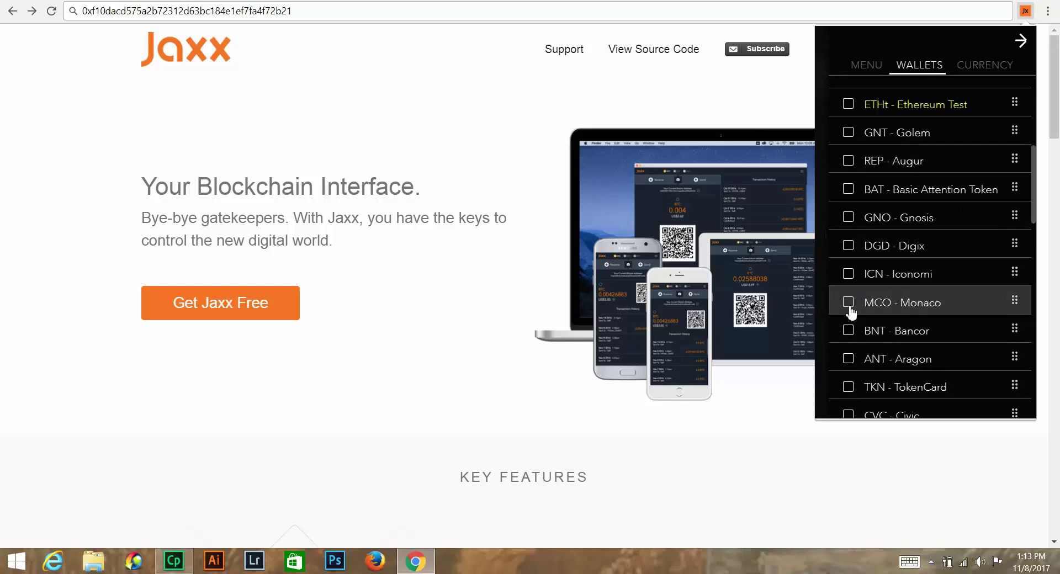
{"action": "scroll", "coordinate": [854, 309], "scroll_direction": "down", "scroll_amount": 4}
{"action": "left_click", "coordinate": [854, 320]}
{"action": "left_click", "coordinate": [850, 298]}
{"action": "scroll", "coordinate": [853, 309], "scroll_direction": "down", "scroll_amount": 8}
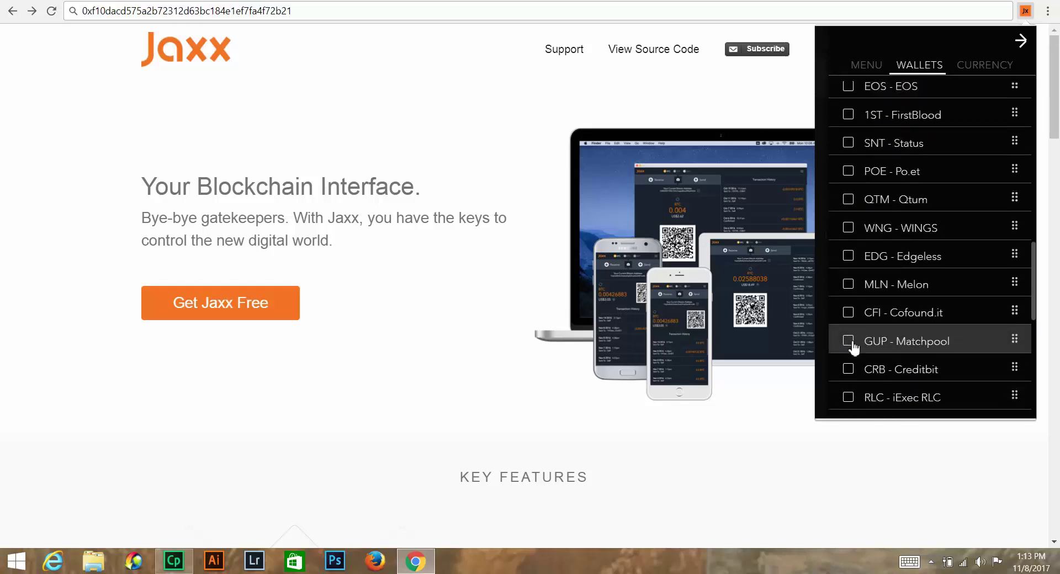
{"action": "scroll", "coordinate": [852, 343], "scroll_direction": "down", "scroll_amount": 3}
{"action": "scroll", "coordinate": [852, 335], "scroll_direction": "up", "scroll_amount": 10}
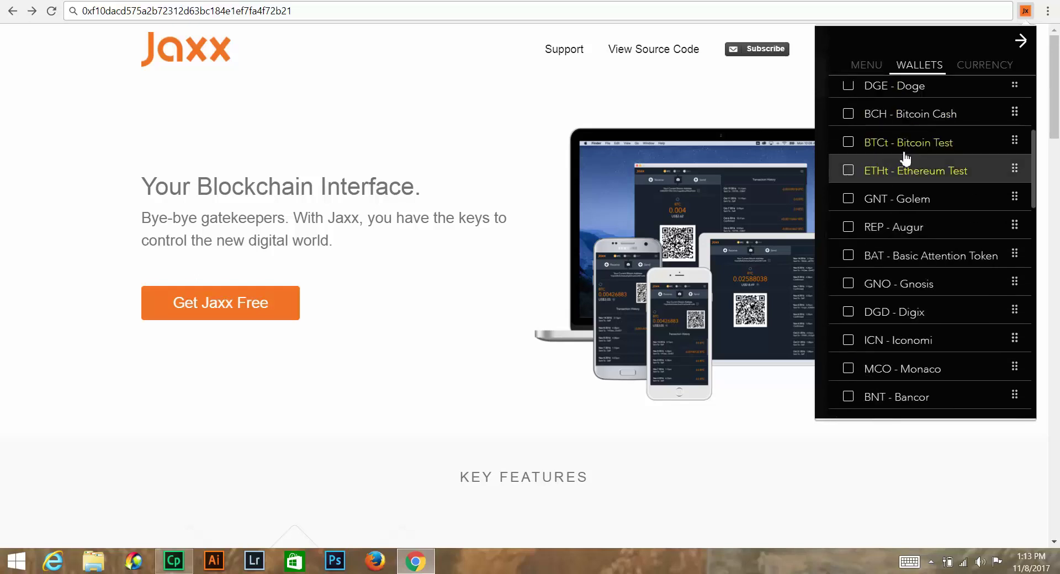
Close the settings panel, then reopen it via the hamburger icon and scroll the wallet list
{"action": "left_click", "coordinate": [1020, 50]}
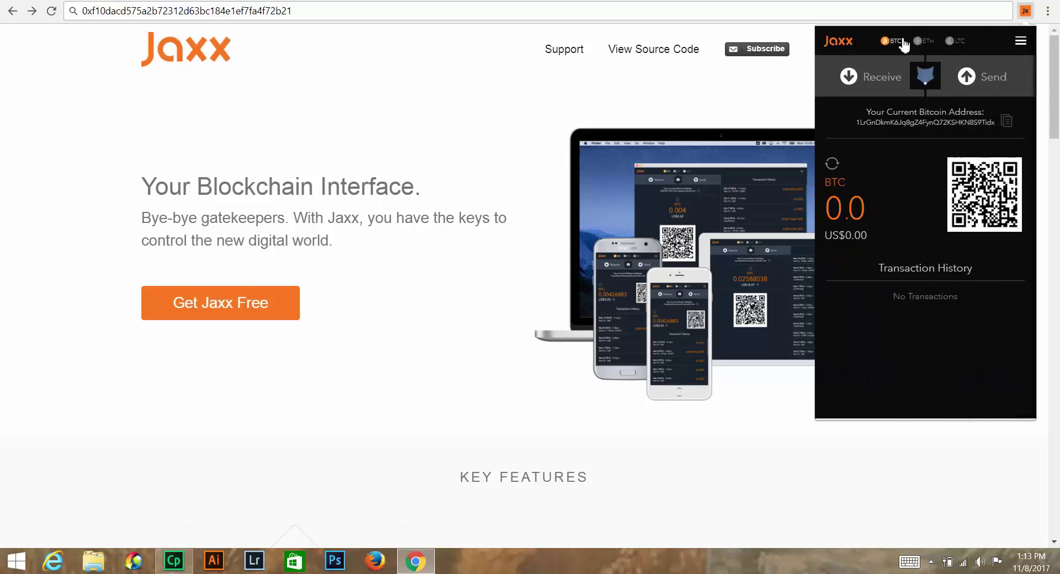
{"action": "left_click", "coordinate": [1020, 43]}
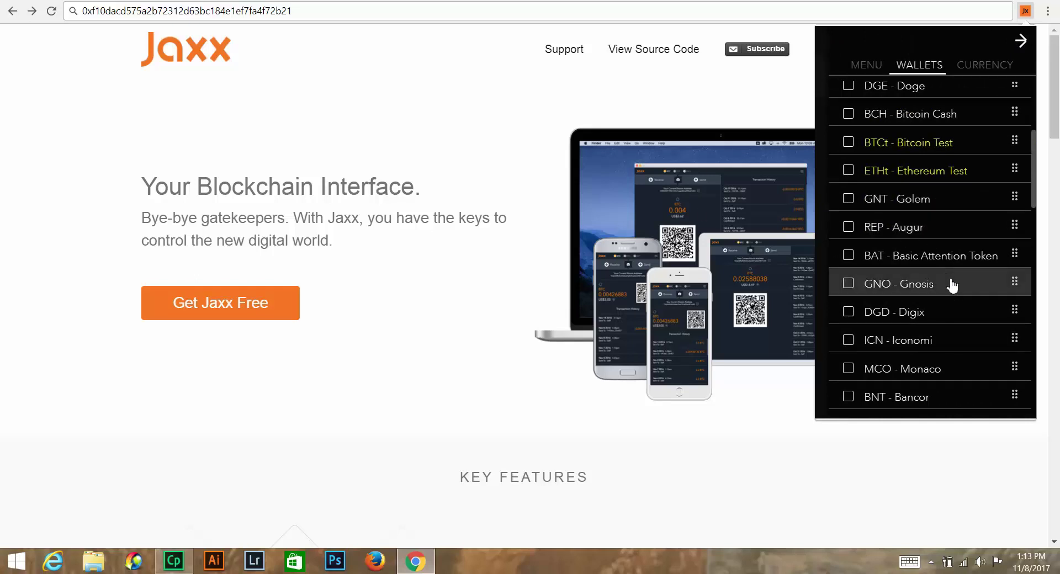
{"action": "scroll", "coordinate": [953, 286], "scroll_direction": "down", "scroll_amount": 5}
{"action": "scroll", "coordinate": [953, 286], "scroll_direction": "up", "scroll_amount": 10}
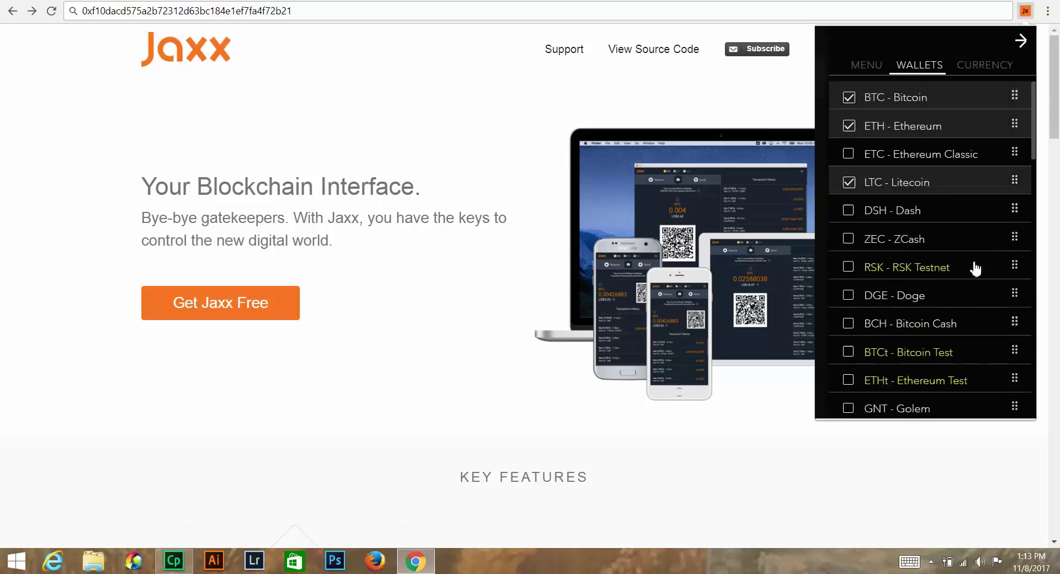
Browse the BTC exchange rates in the Currency list, then close the popup to show jaxx.io
{"action": "left_click", "coordinate": [999, 67]}
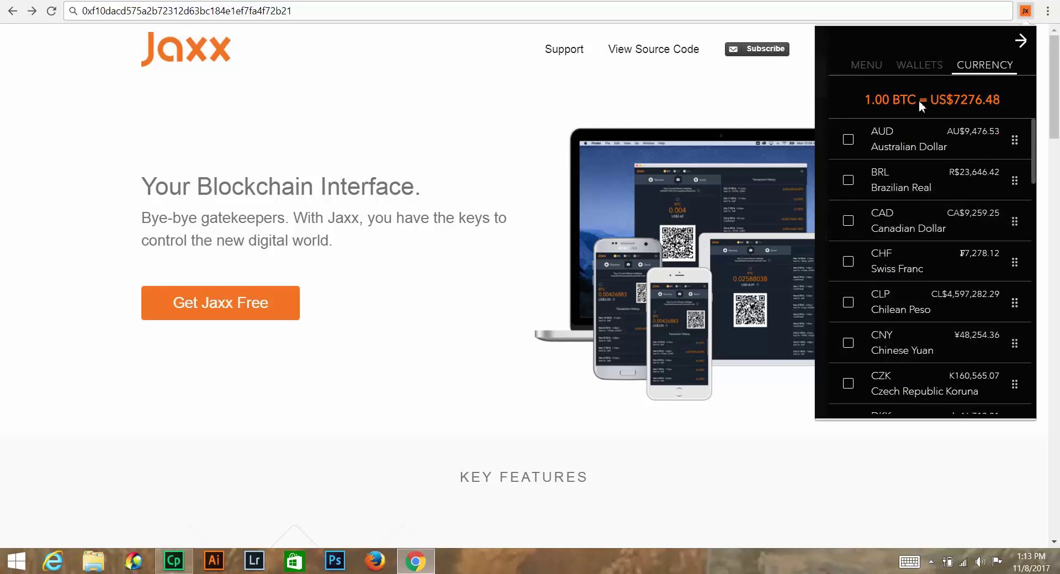
{"action": "scroll", "coordinate": [913, 145], "scroll_direction": "down", "scroll_amount": 10}
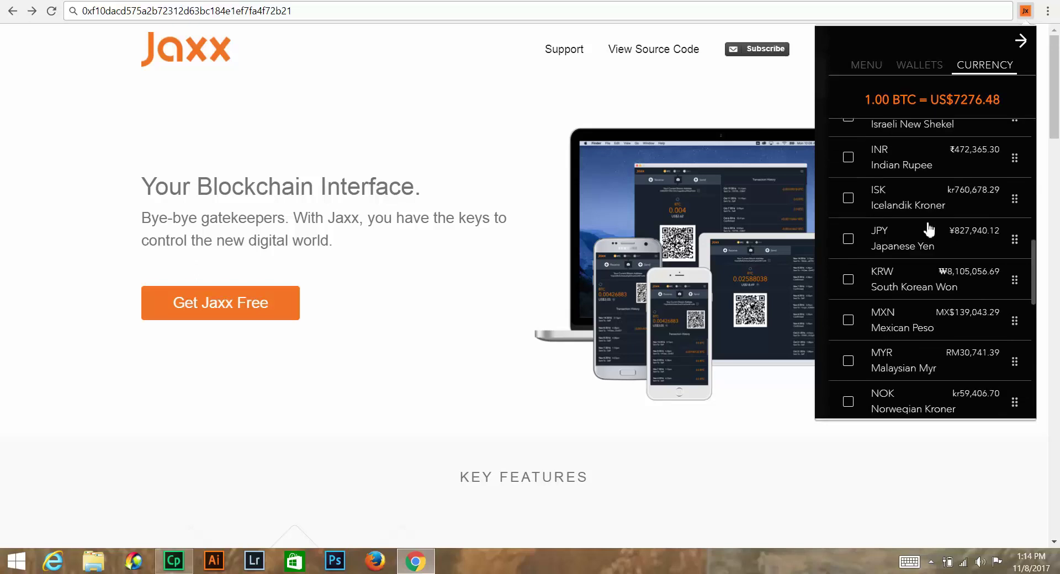
{"action": "scroll", "coordinate": [915, 127], "scroll_direction": "up", "scroll_amount": 8}
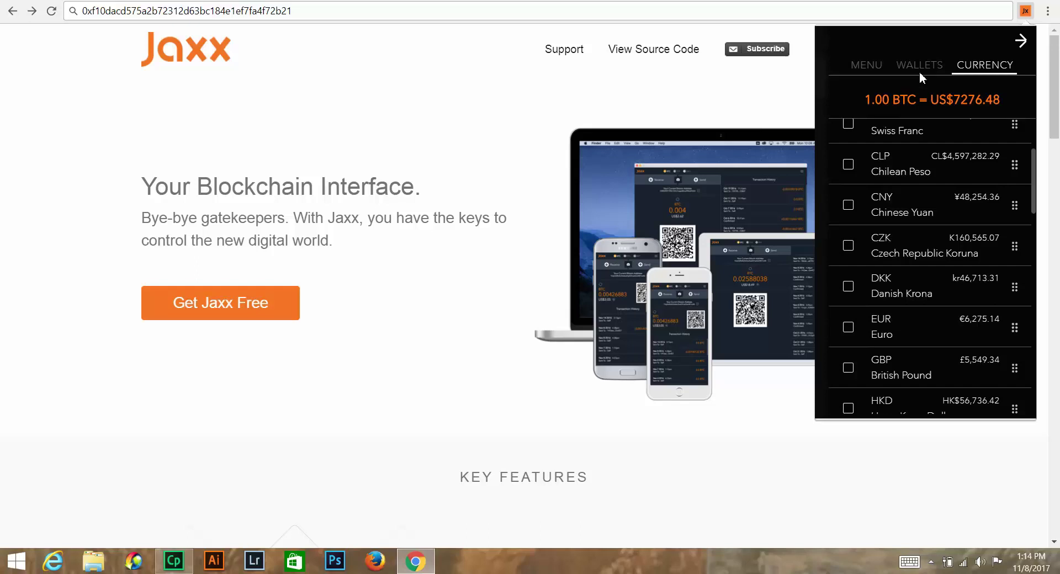
{"action": "left_click", "coordinate": [722, 101]}
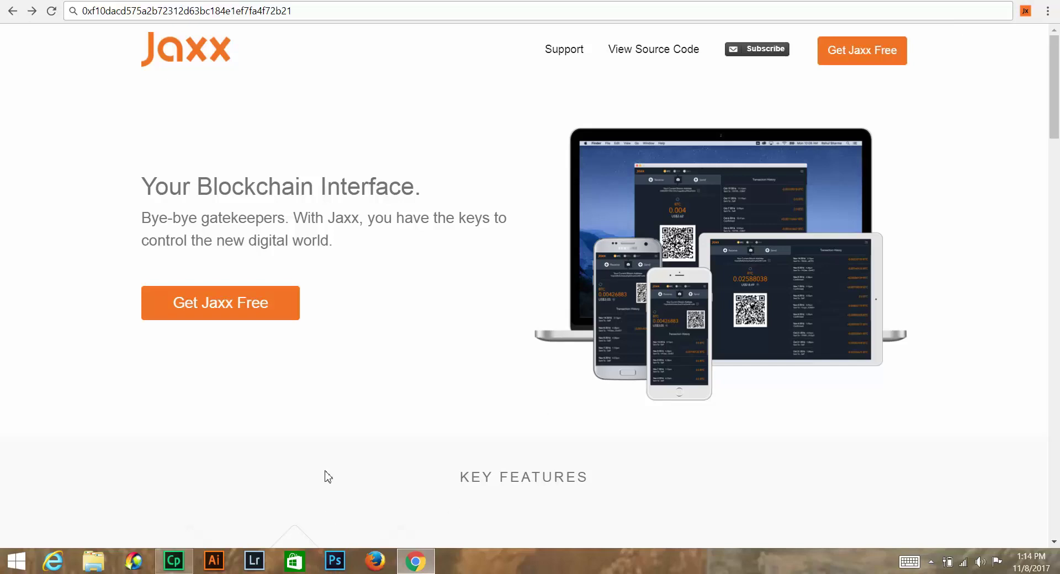
{"action": "mouse_move", "coordinate": [188, 565]}
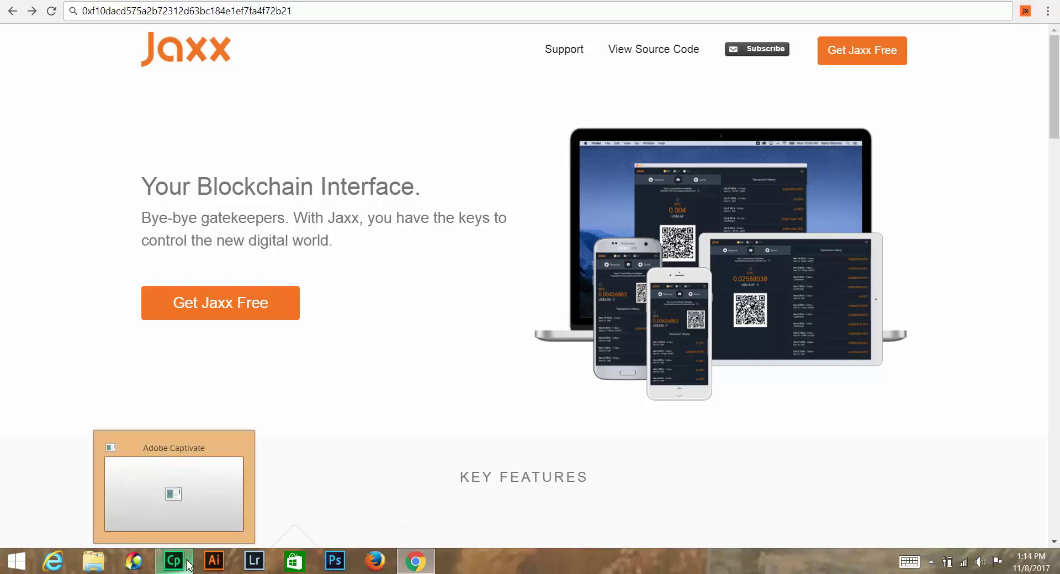